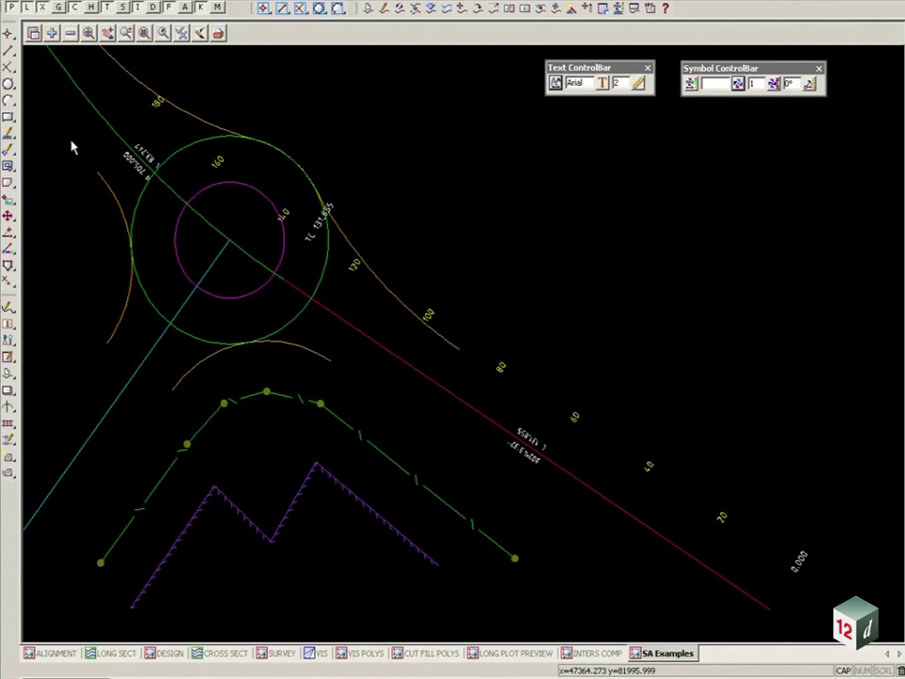
Create the text "BRICK BUILDING" just below the purple ticked zigzag line
left_click_drag(11, 133, 38, 132)
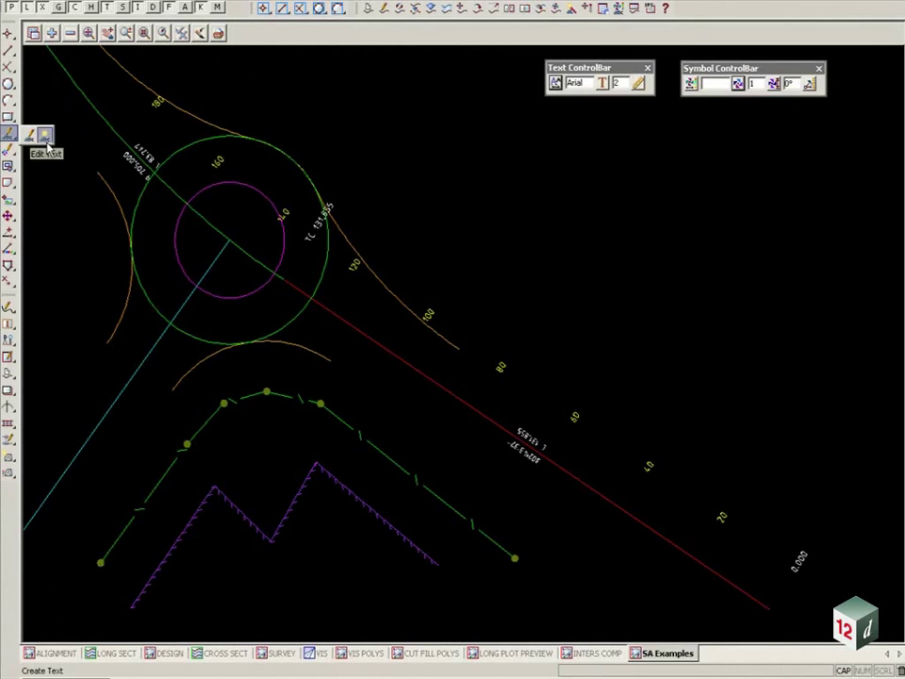
left_click(43, 136)
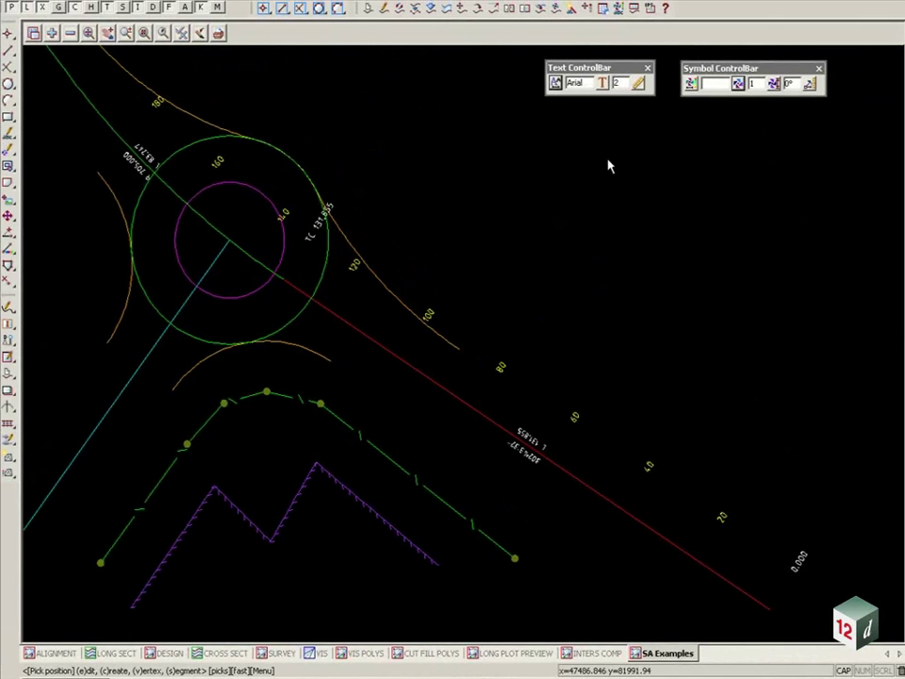
left_click(556, 84)
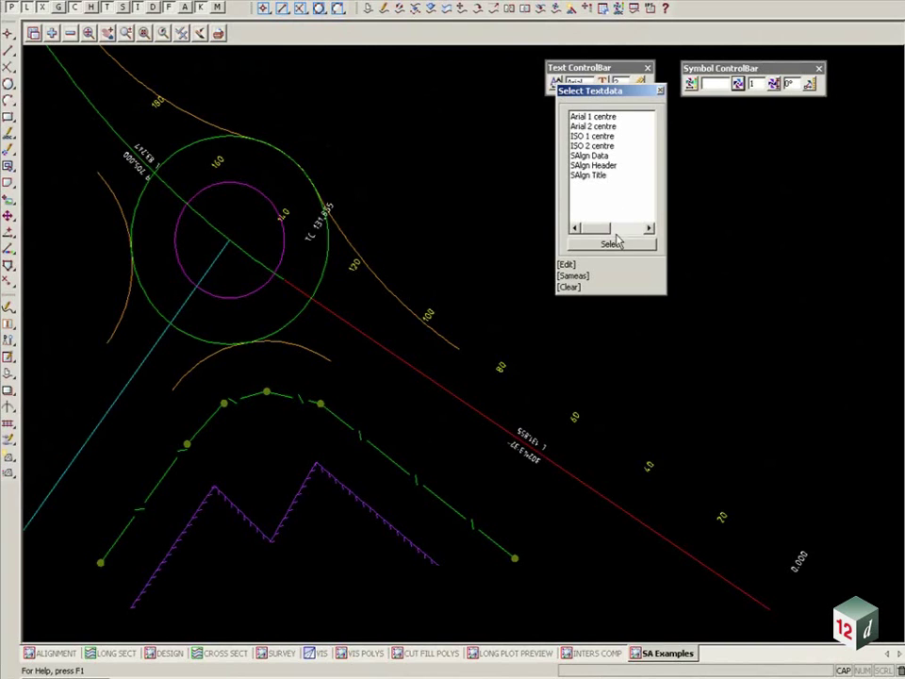
left_click(659, 91)
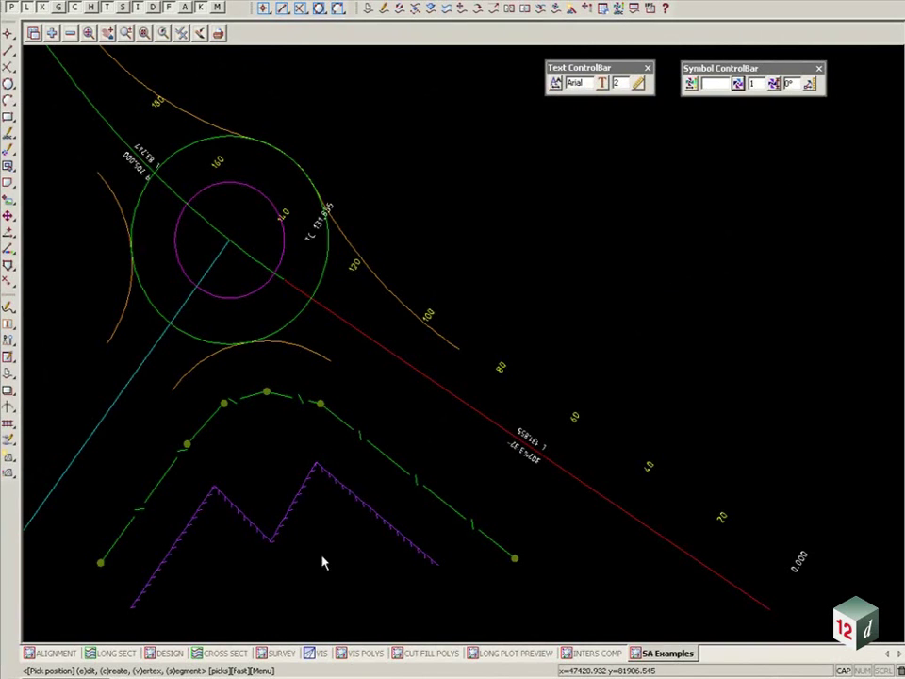
left_click(293, 572)
middle_click(293, 572)
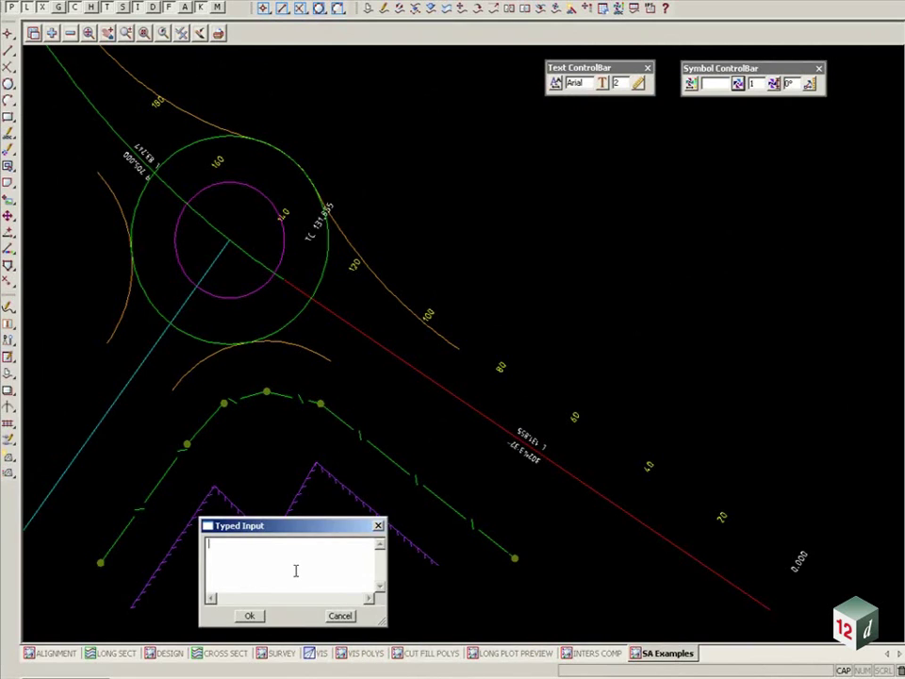
type("BRICK BUILDING")
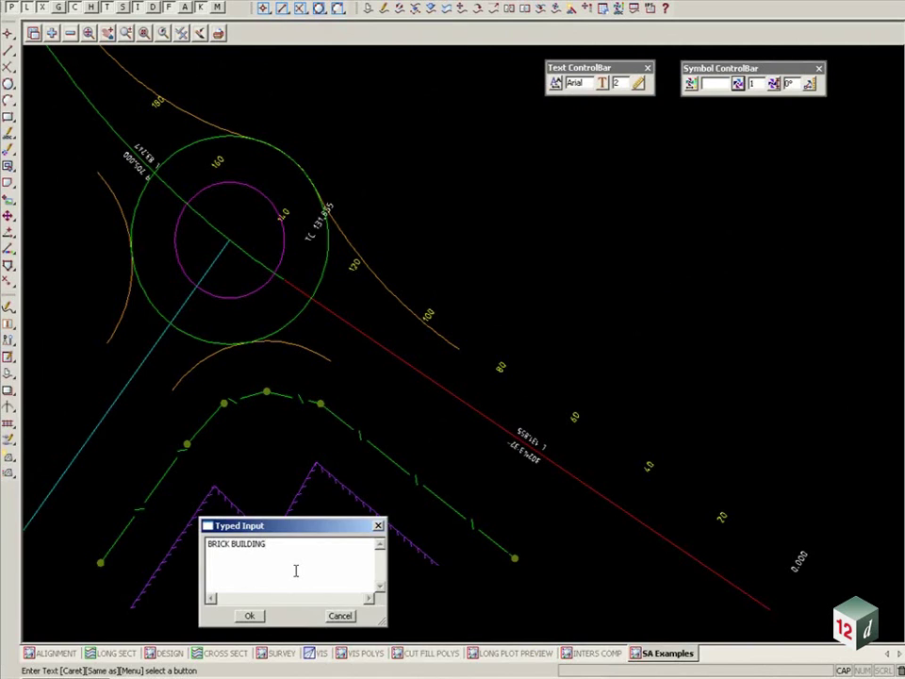
left_click(250, 616)
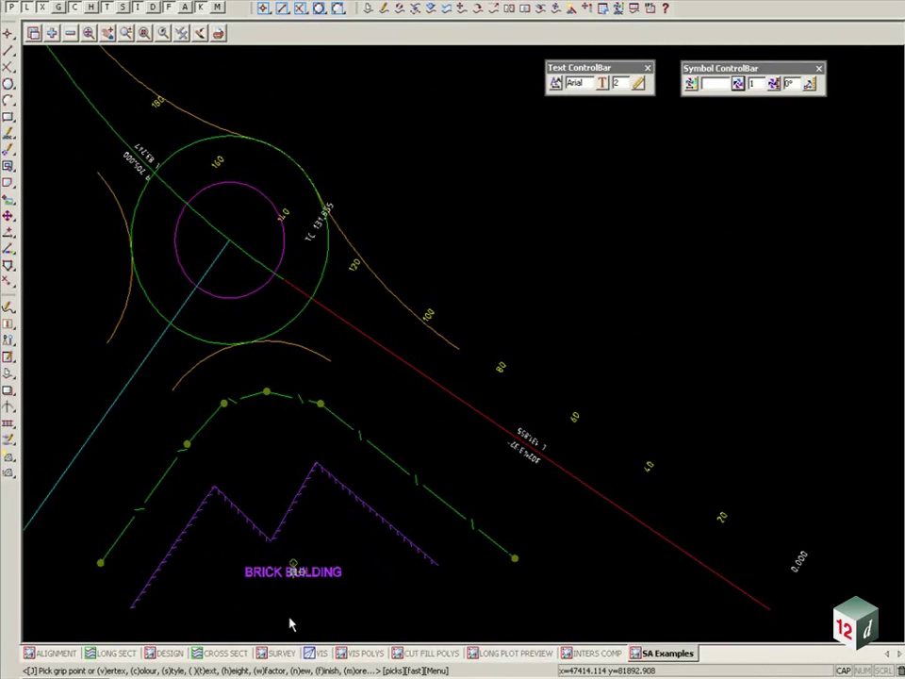
Try out the height, angle and location grips of the BRICK BUILDING text, cancelling each change
scroll(290, 624, "up", 5)
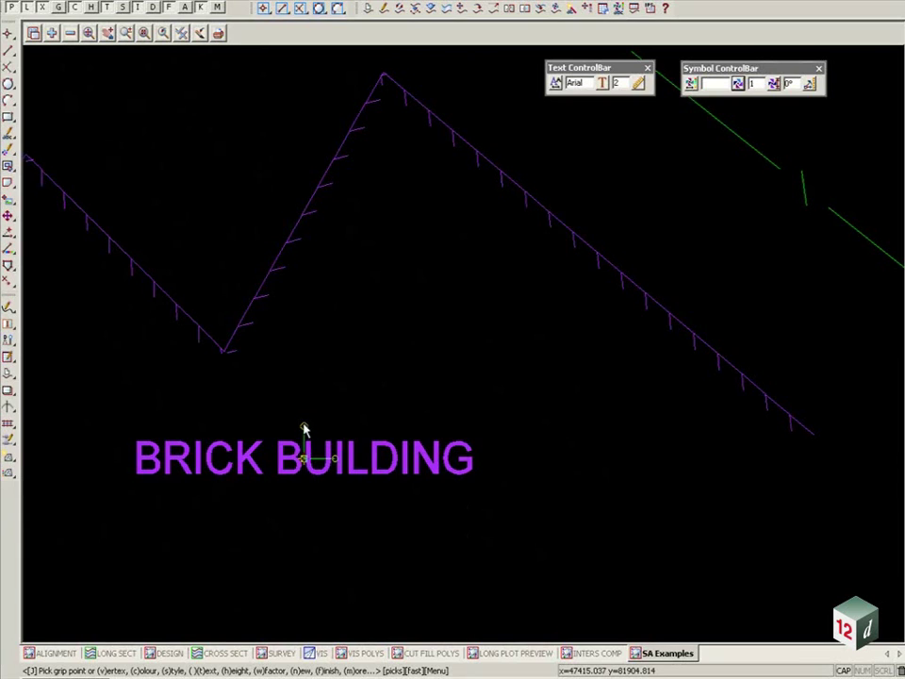
key("h")
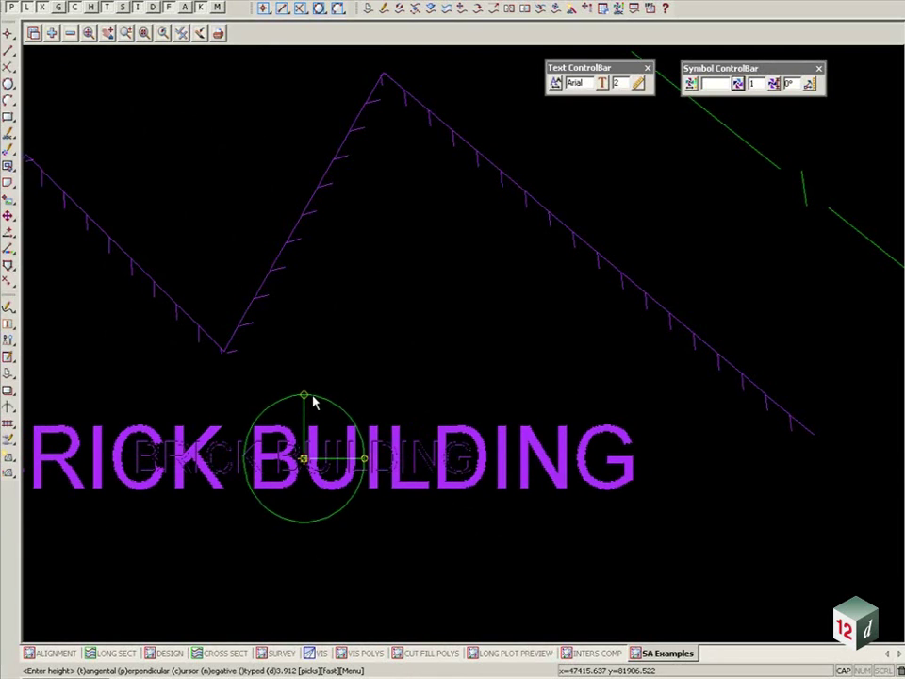
key("Escape")
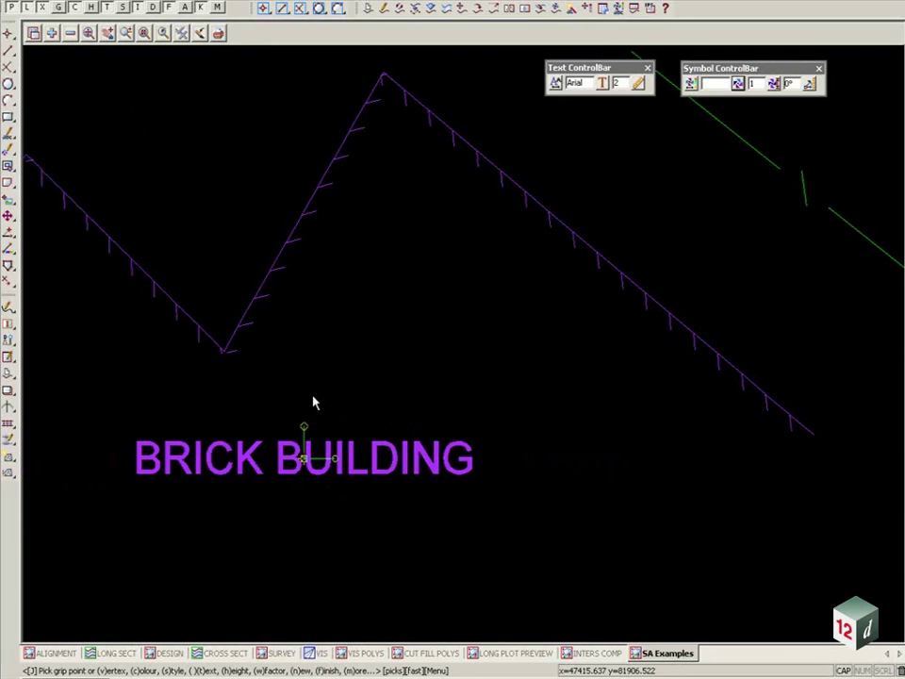
left_click(337, 460)
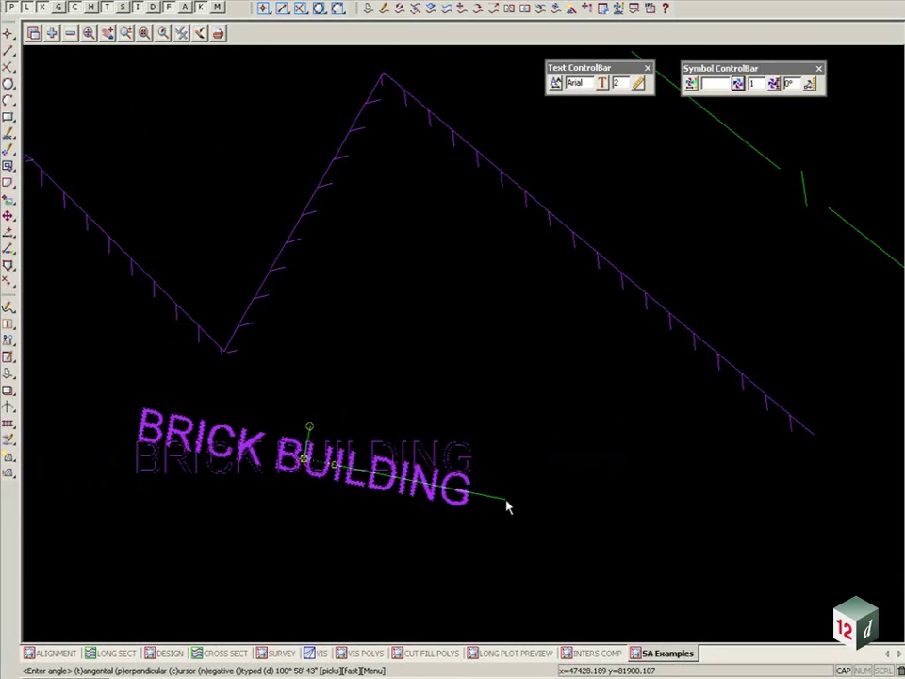
key("Escape")
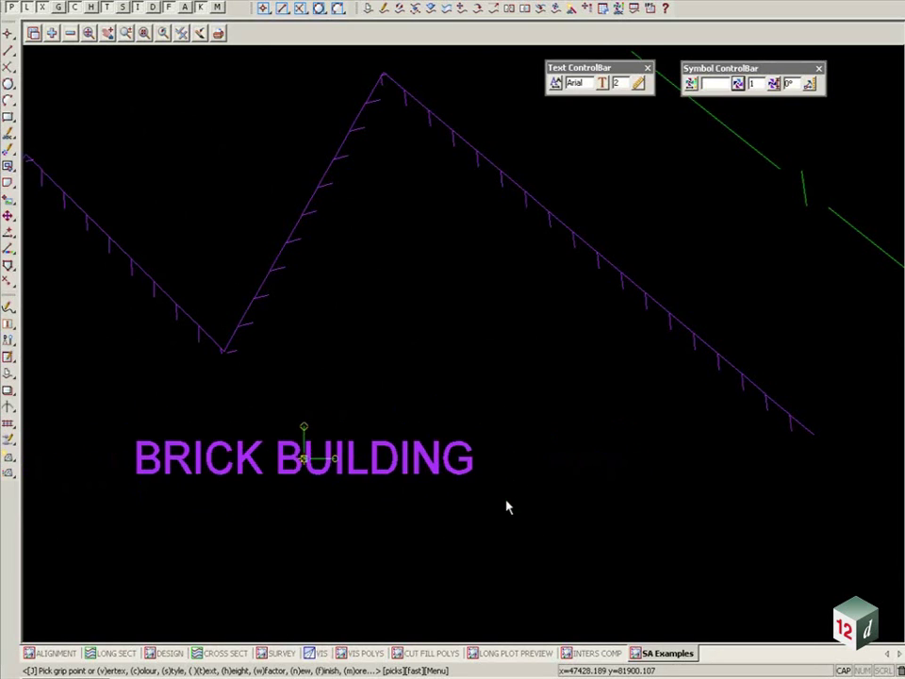
left_click(304, 460)
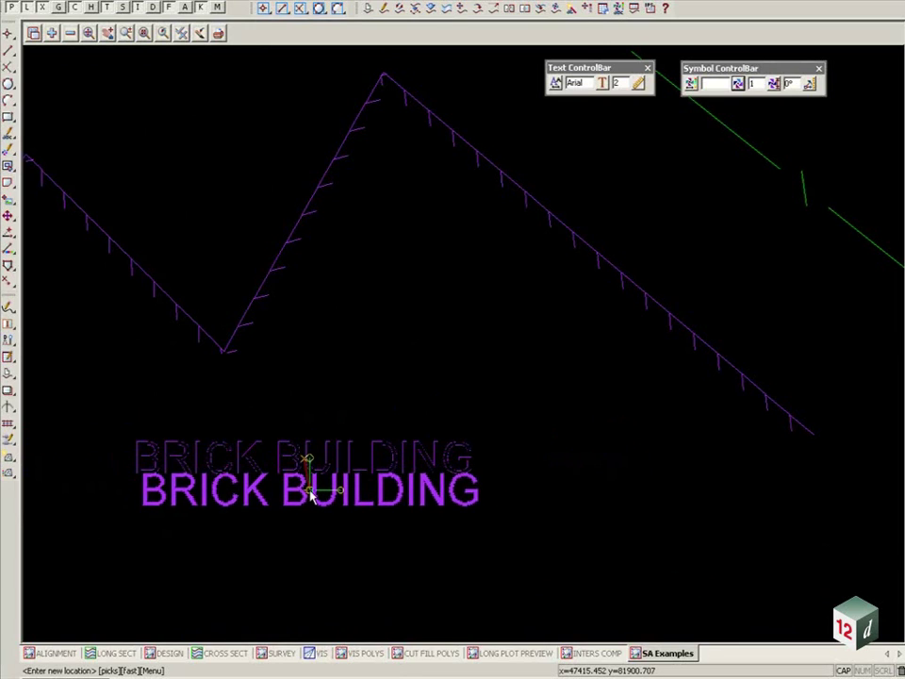
key("Escape")
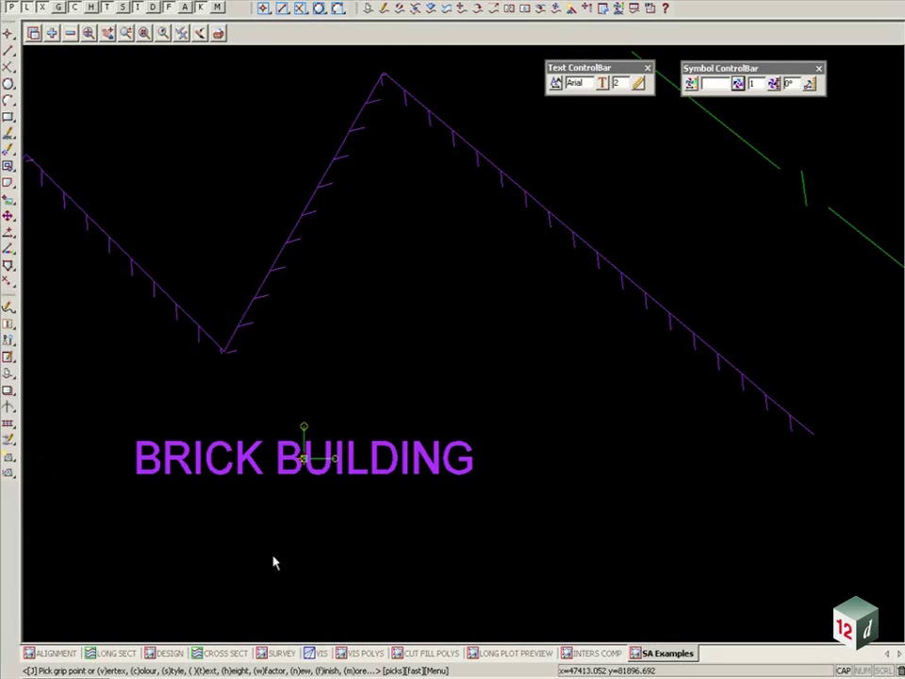
Change the colour of the BRICK BUILDING text to cyan
key("c")
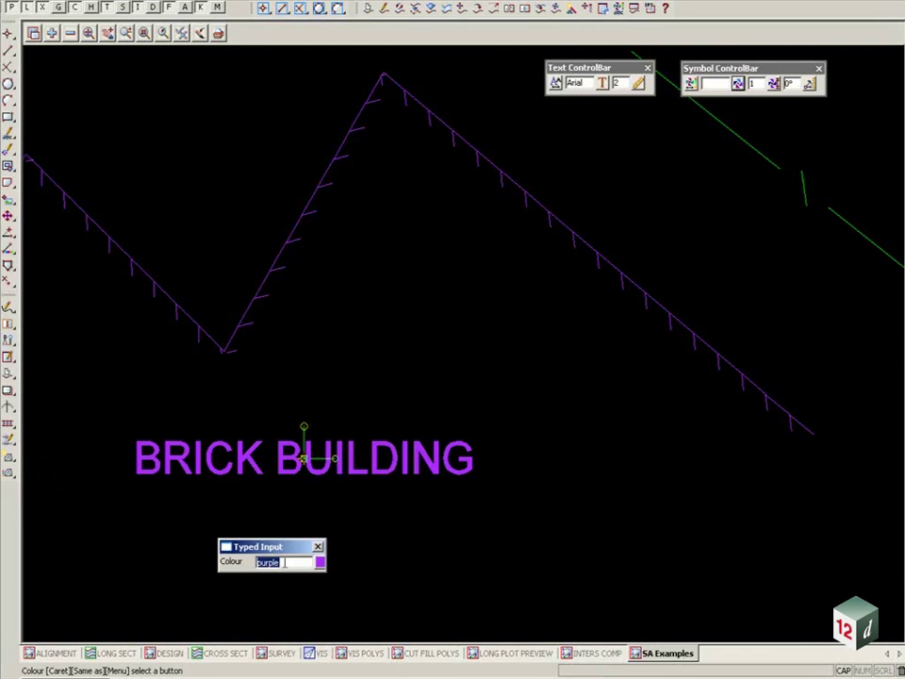
left_click(318, 562)
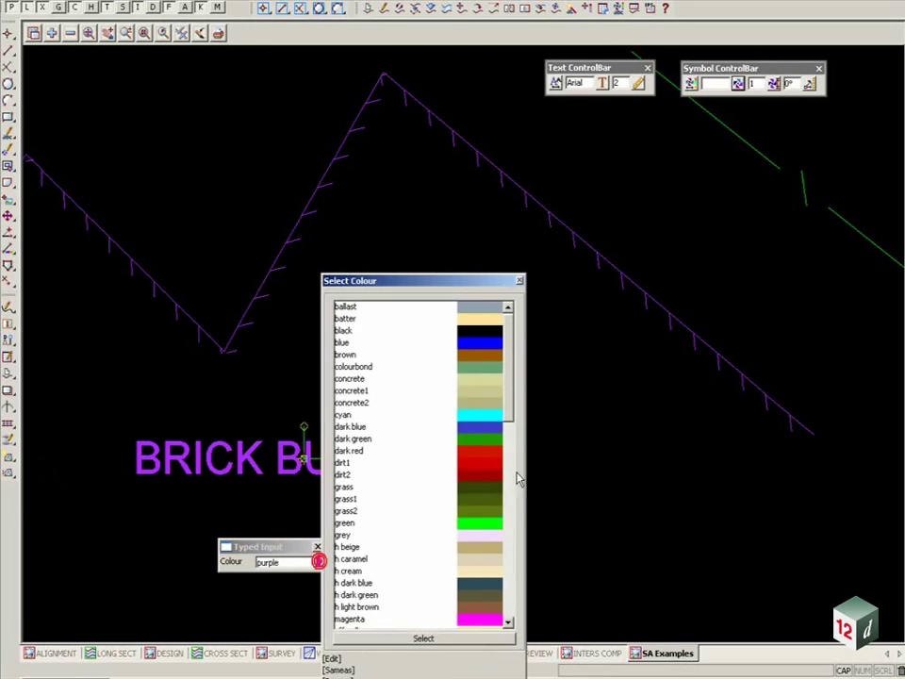
double_click(476, 415)
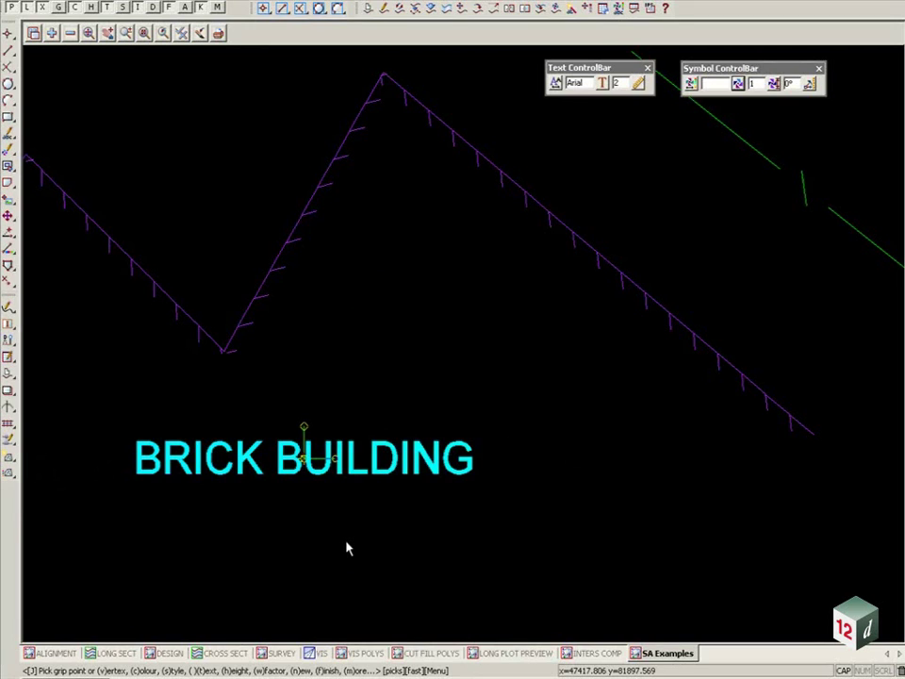
Keep the BRICK BUILDING wording and set the text's size to 3
key("t")
left_click(249, 615)
type("h")
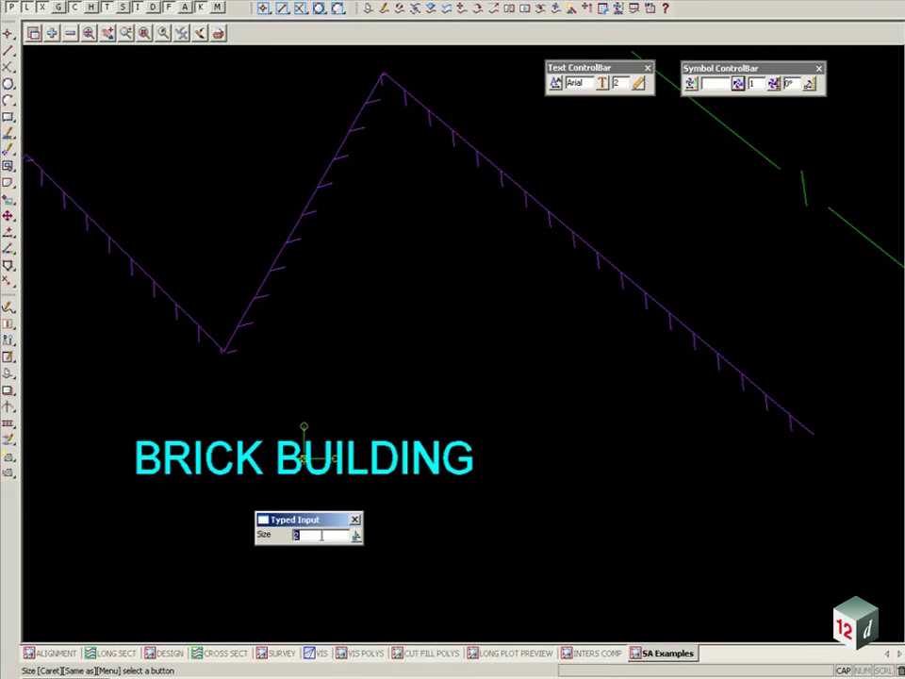
type("3")
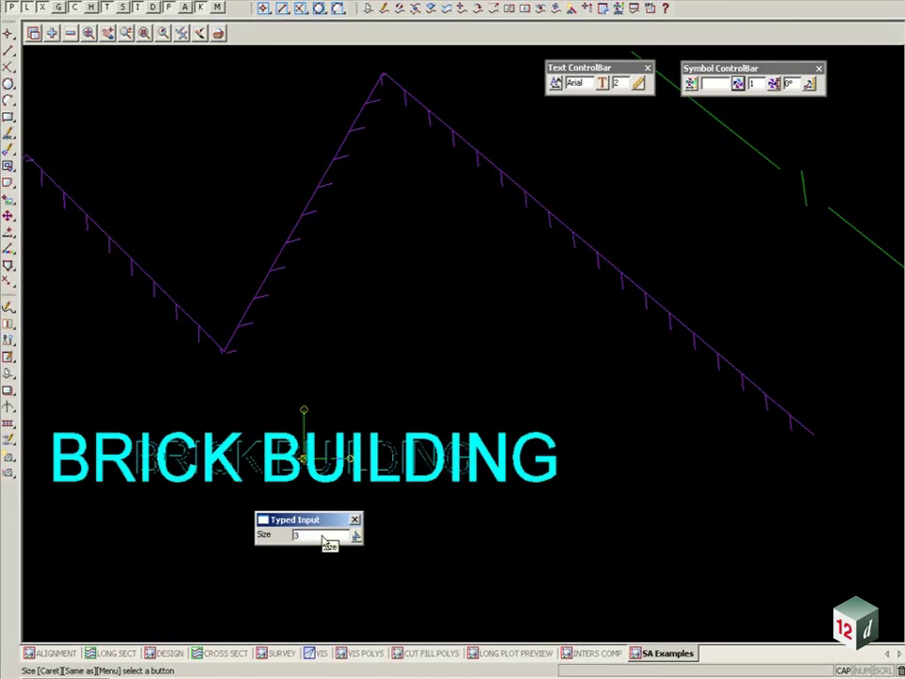
key("Return")
scroll(323, 541, "down", 1)
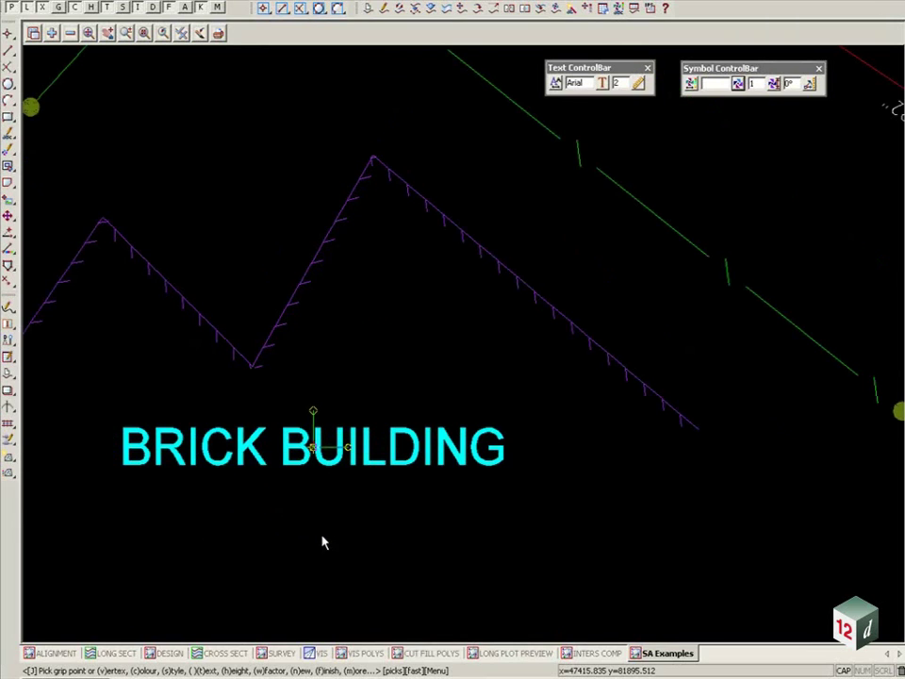
Set the raise of the BRICK BUILDING text to 2
key("m")
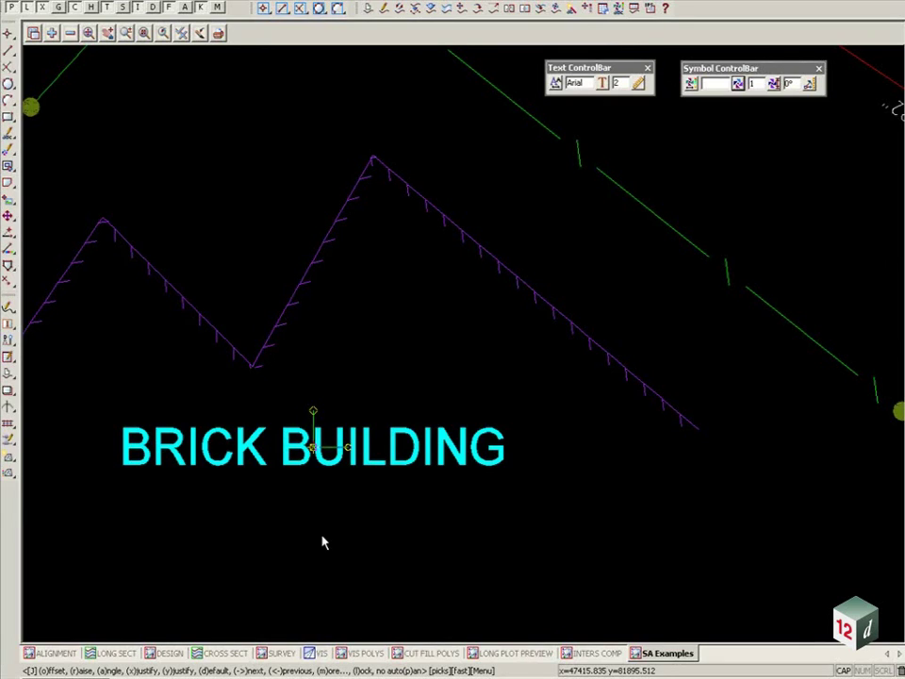
key("r")
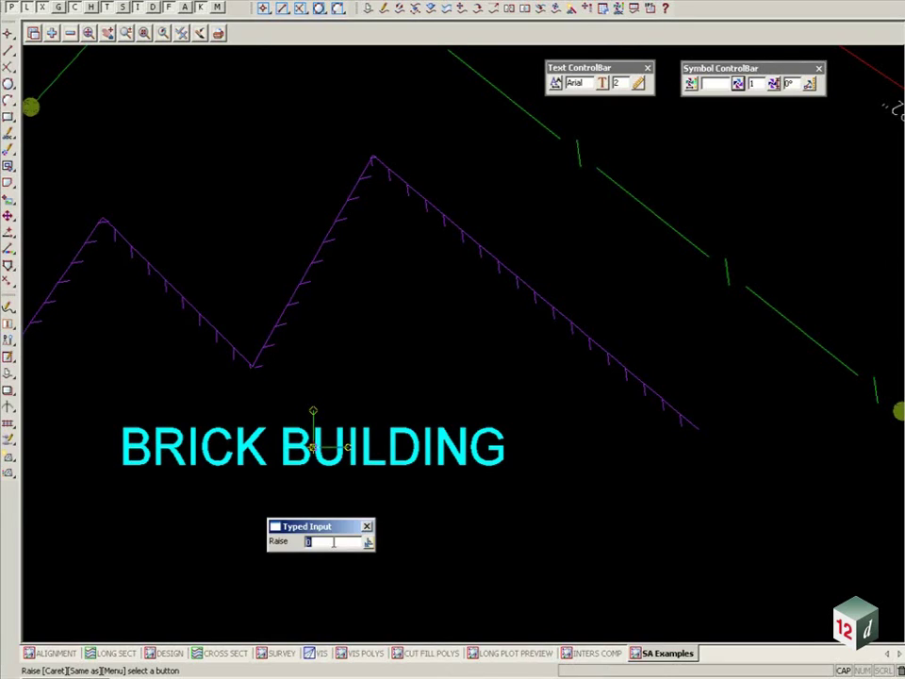
type("2")
key("Return")
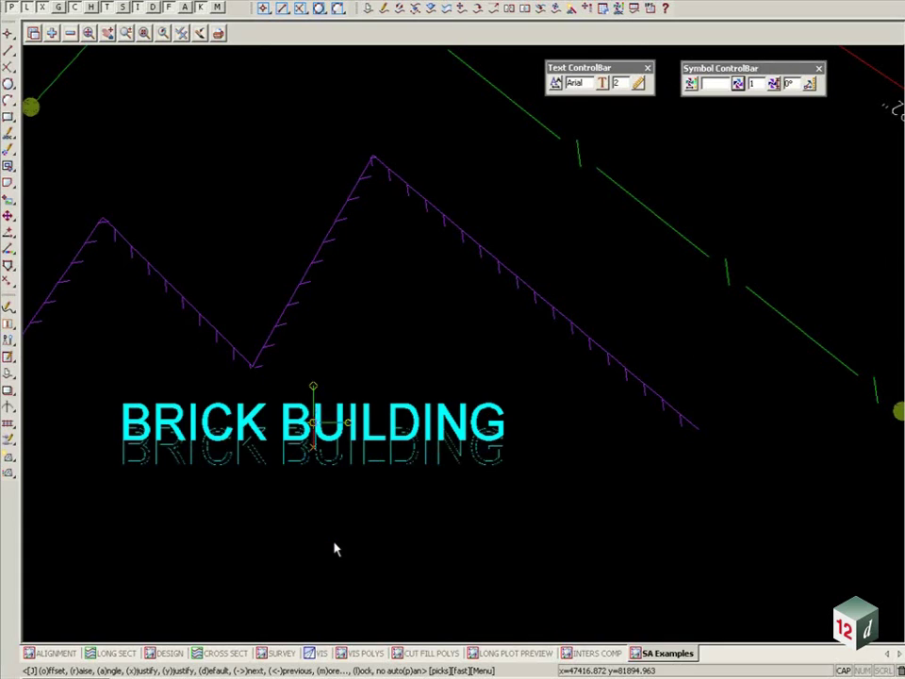
Set the vertical justification of the BRICK BUILDING text to bottom and finish editing it
key("y")
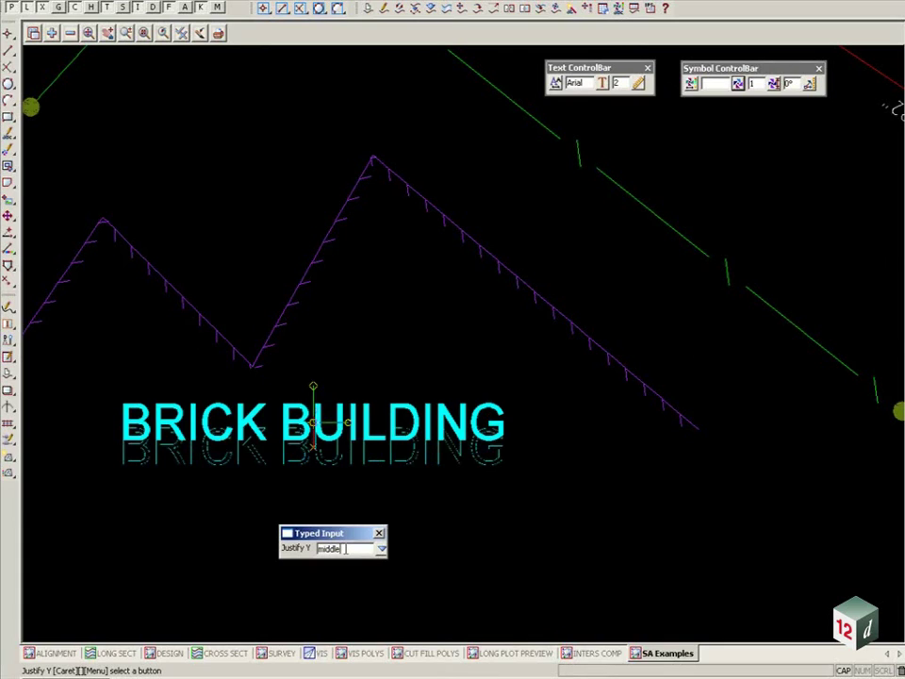
left_click(381, 547)
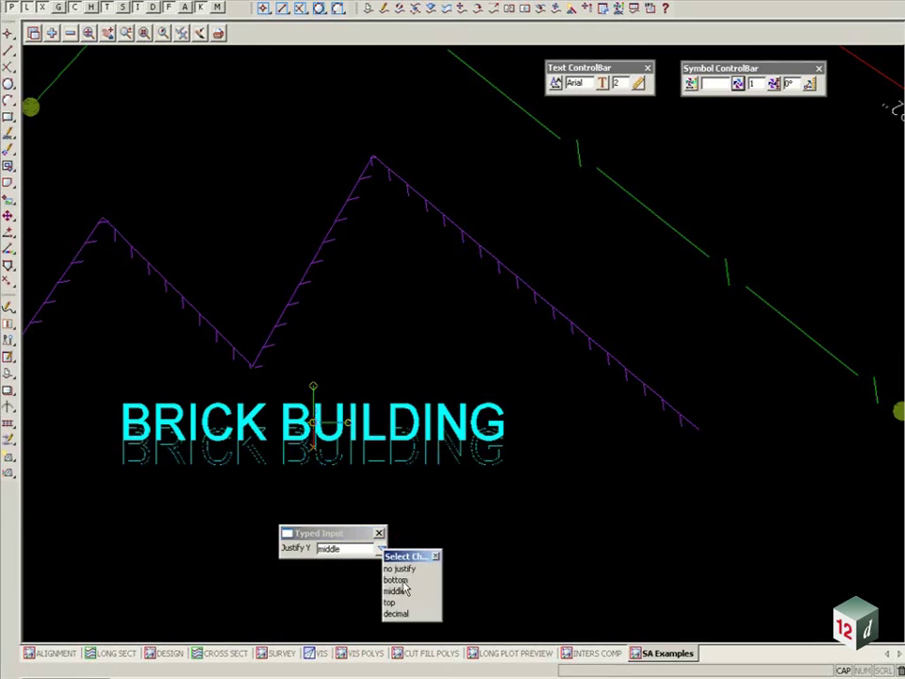
left_click(395, 580)
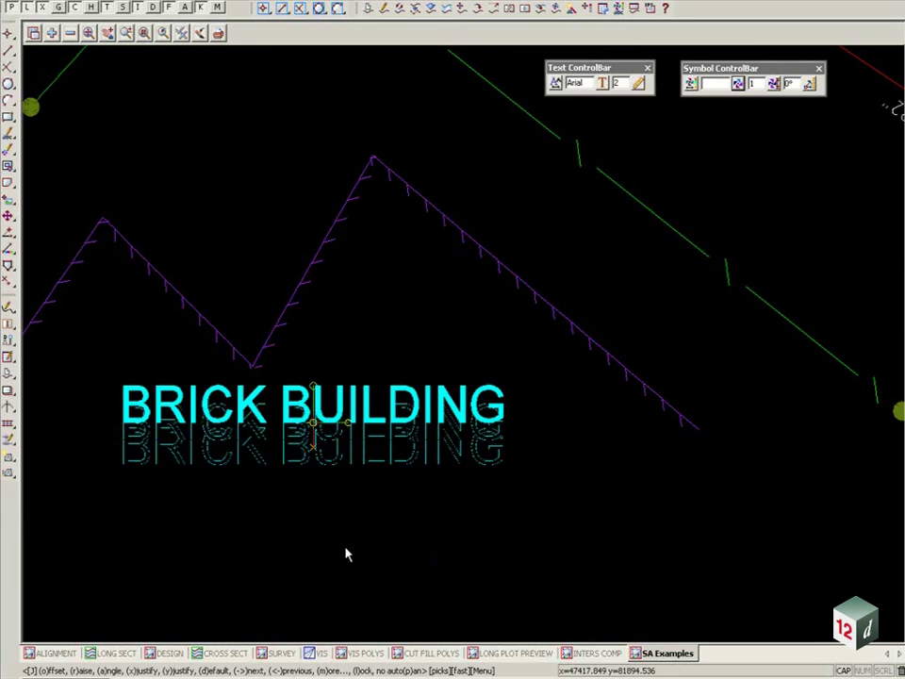
left_click(452, 9)
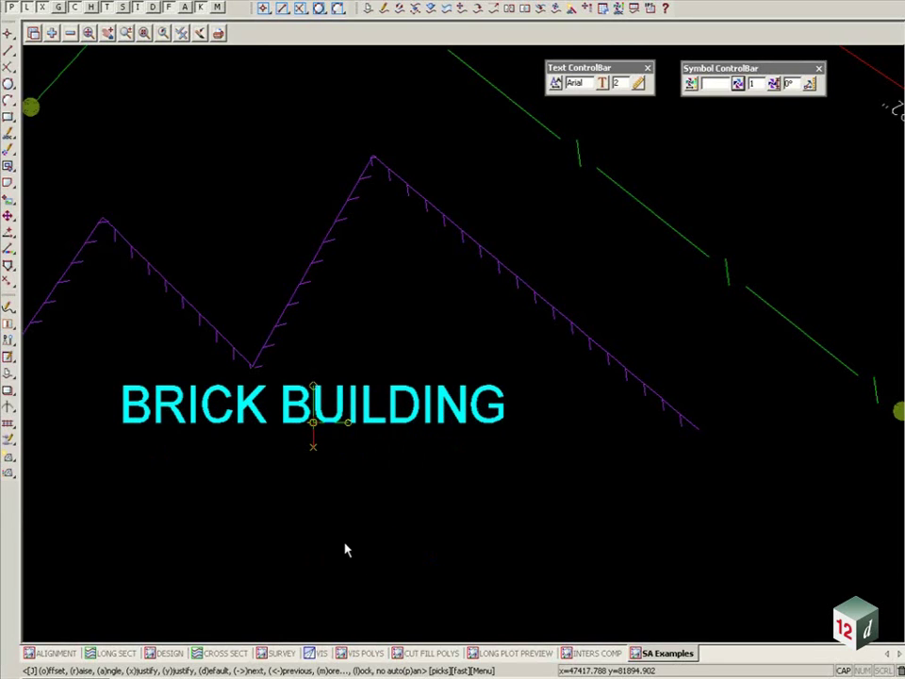
key("m")
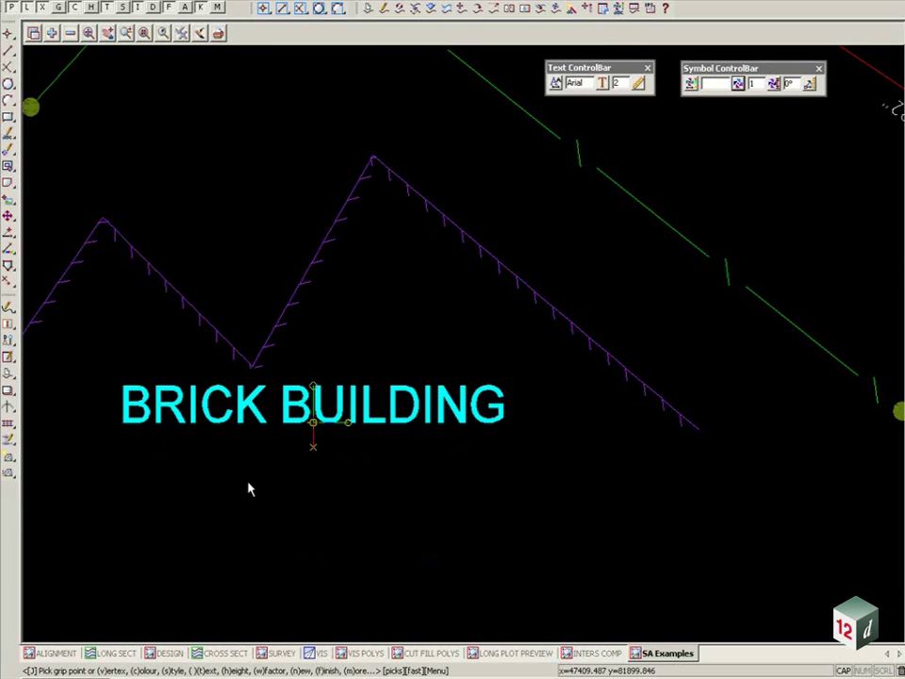
scroll(242, 511, "down", 5)
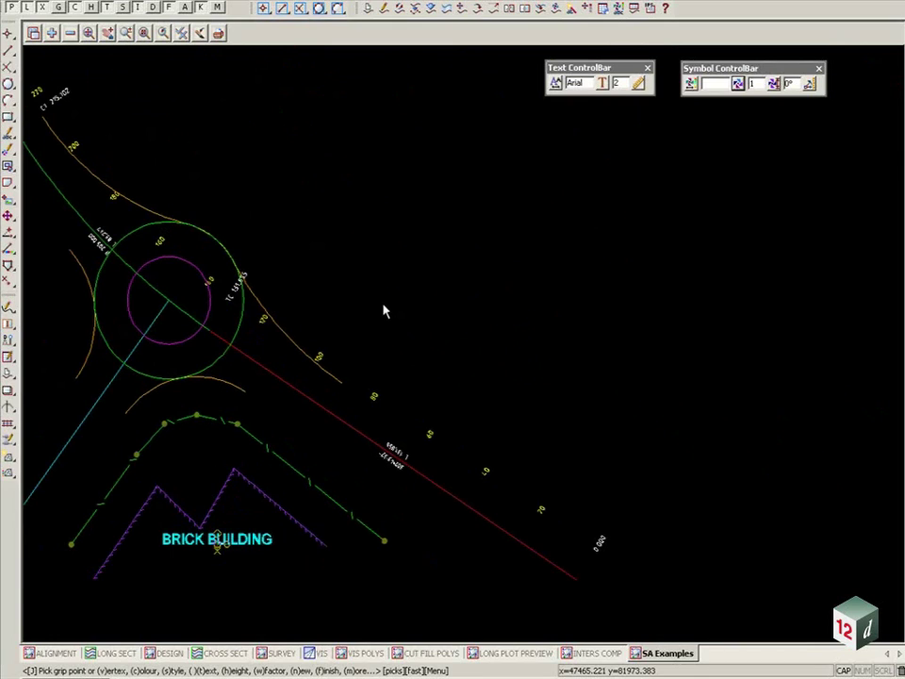
key("f")
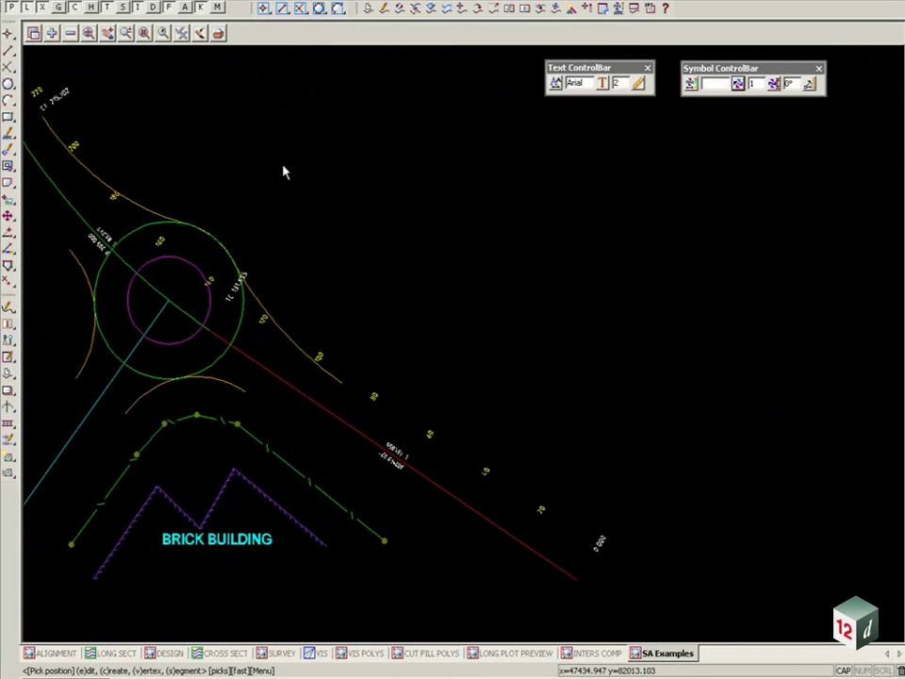
Create the text "12D TEXT" in the empty area northeast of the roundabout and move it near the 100 chainage label
left_click(311, 199)
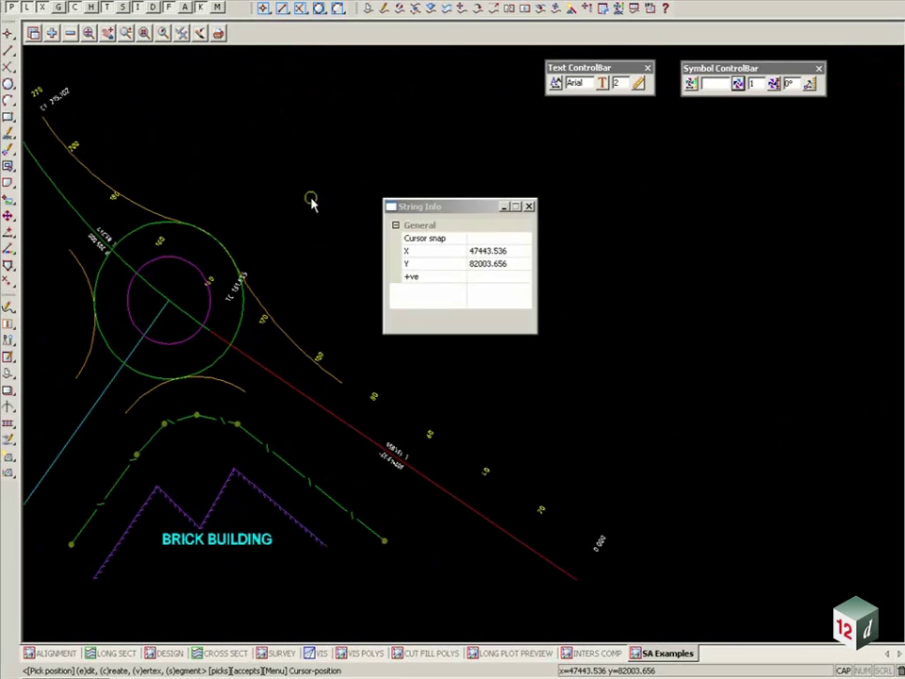
middle_click(311, 199)
type("12D TEXT")
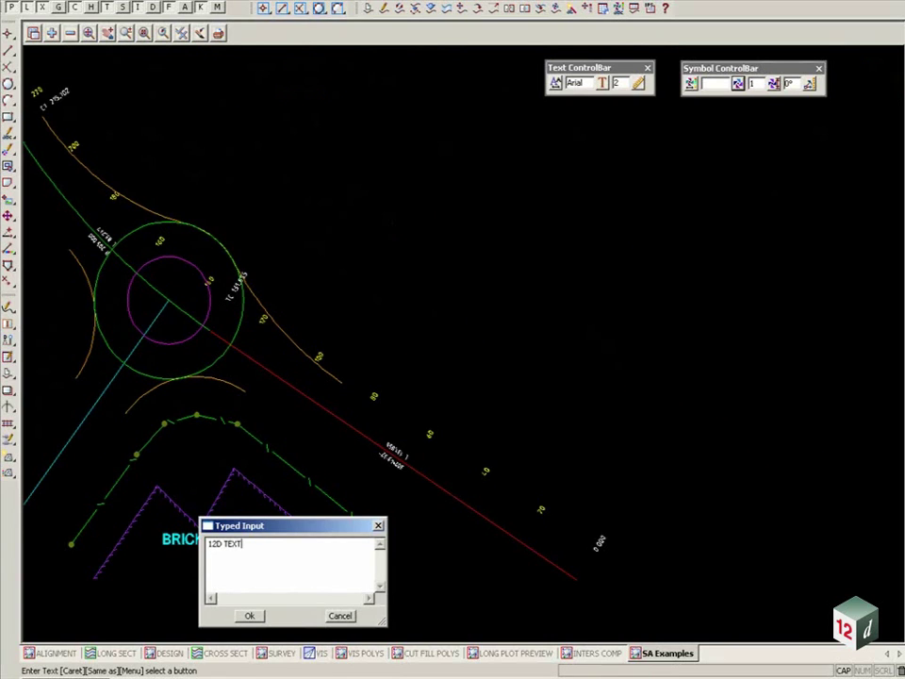
key("Return")
scroll(294, 193, "up", 5)
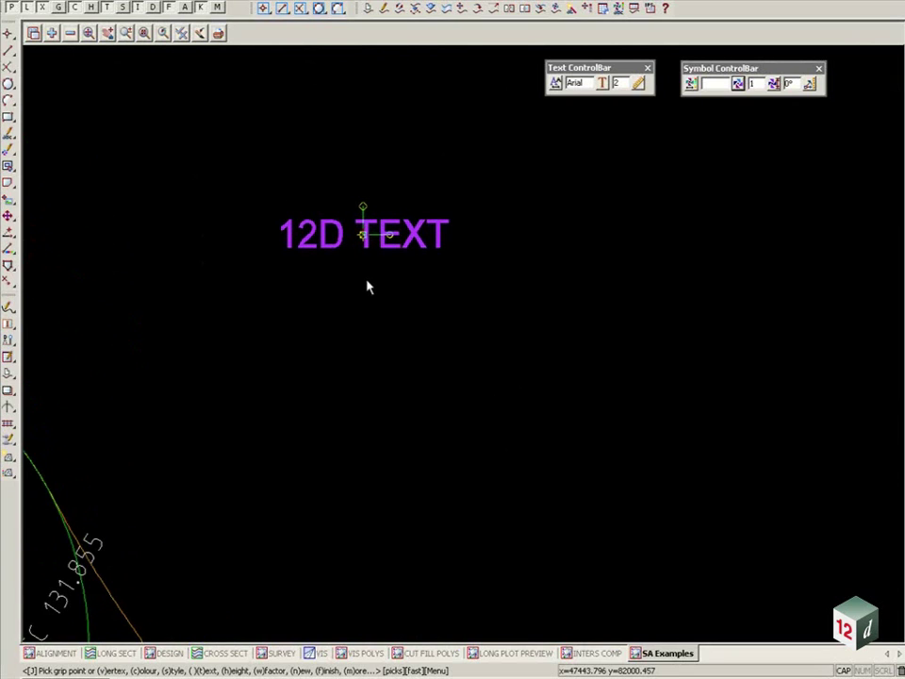
scroll(368, 286, "down", 5)
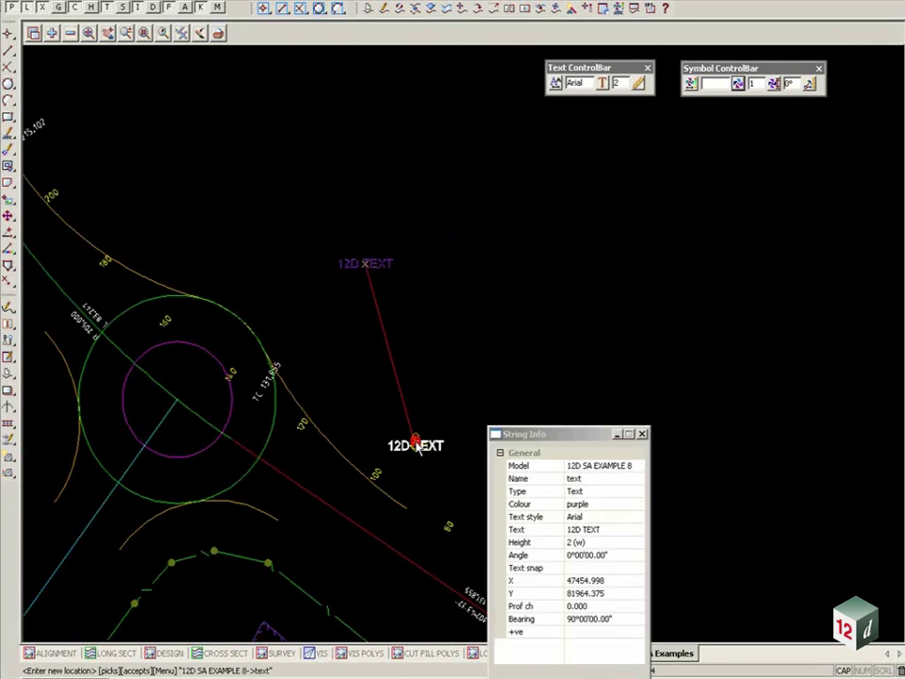
scroll(377, 465, "up", 5)
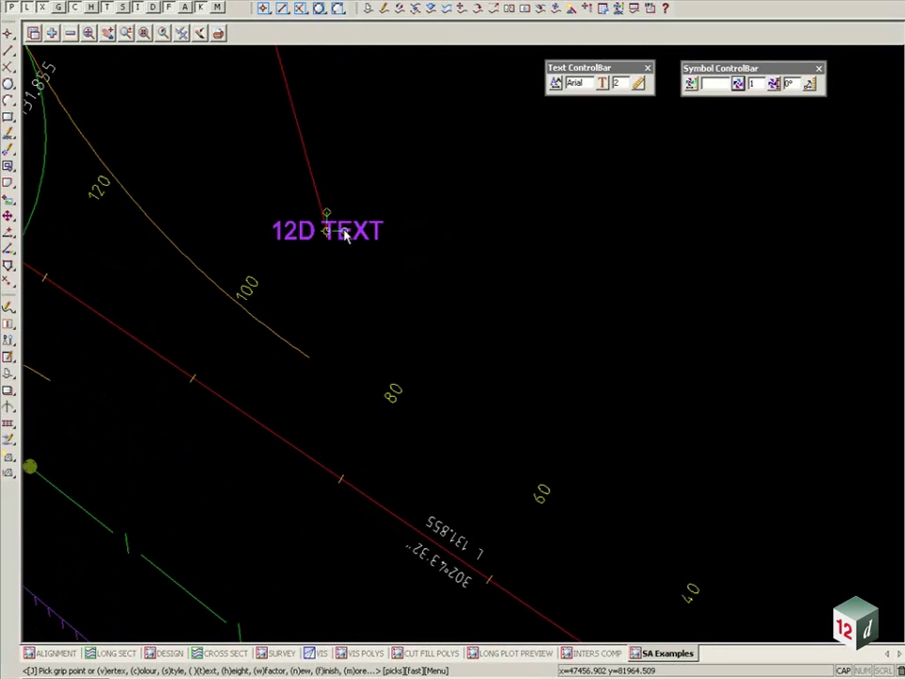
Rotate the 12D TEXT parallel to the straight road alignment, reversing the picked direction so the text reads upright
left_click(345, 236)
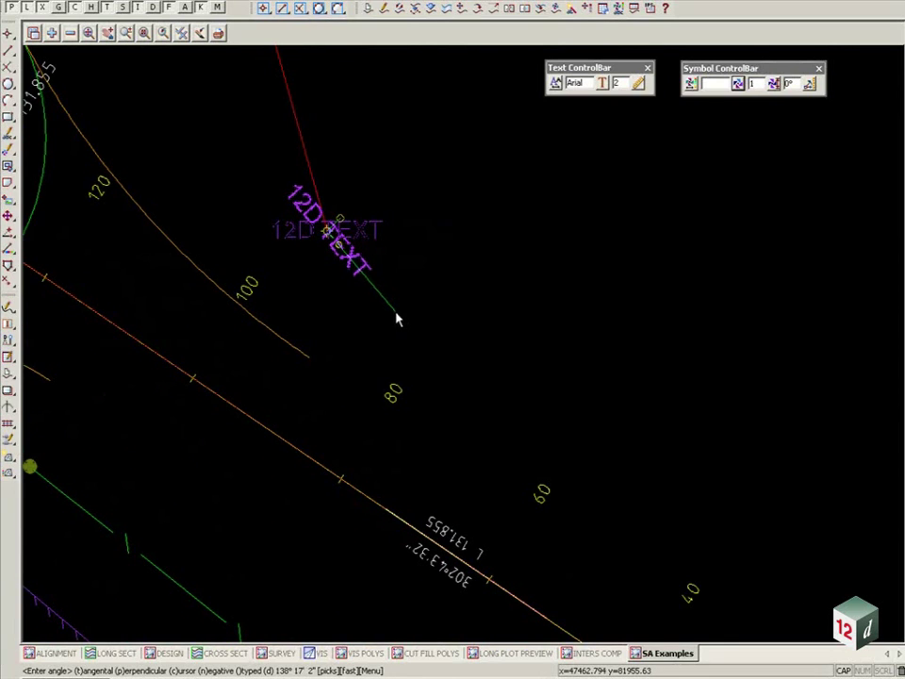
left_click(279, 439)
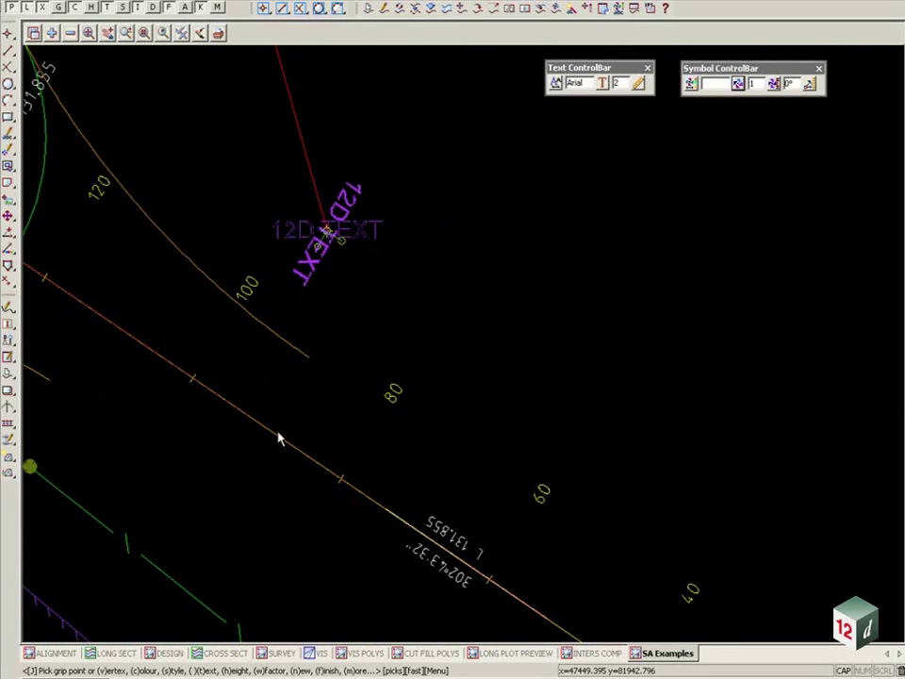
left_click(317, 247)
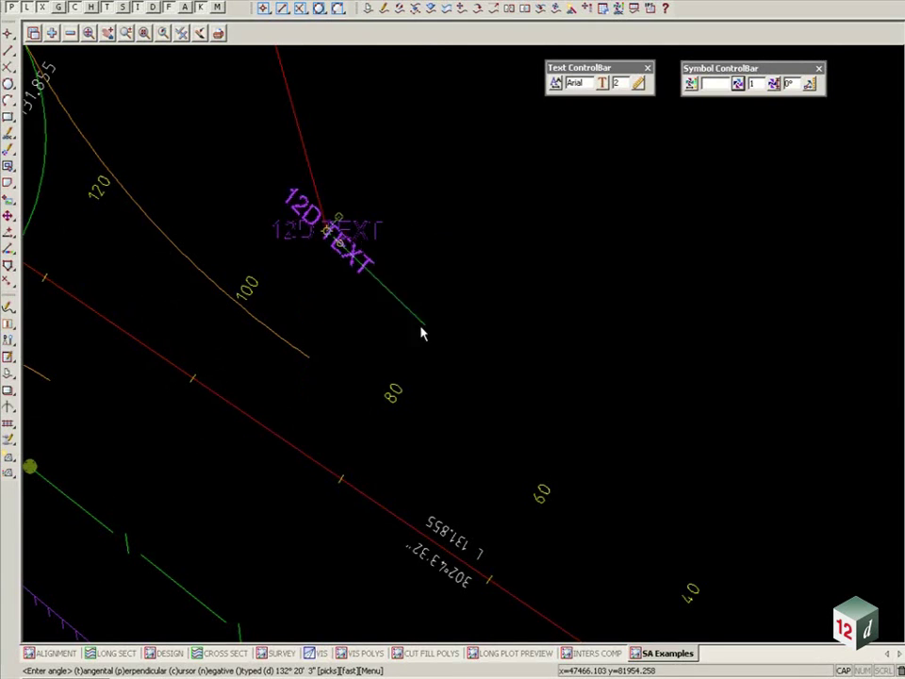
left_click(274, 434)
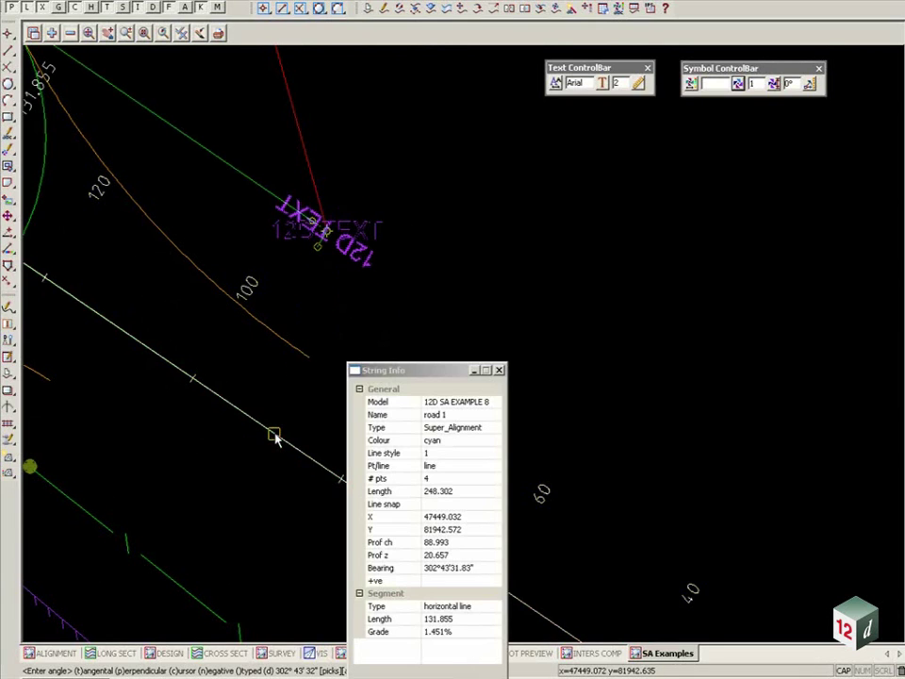
middle_click(274, 435)
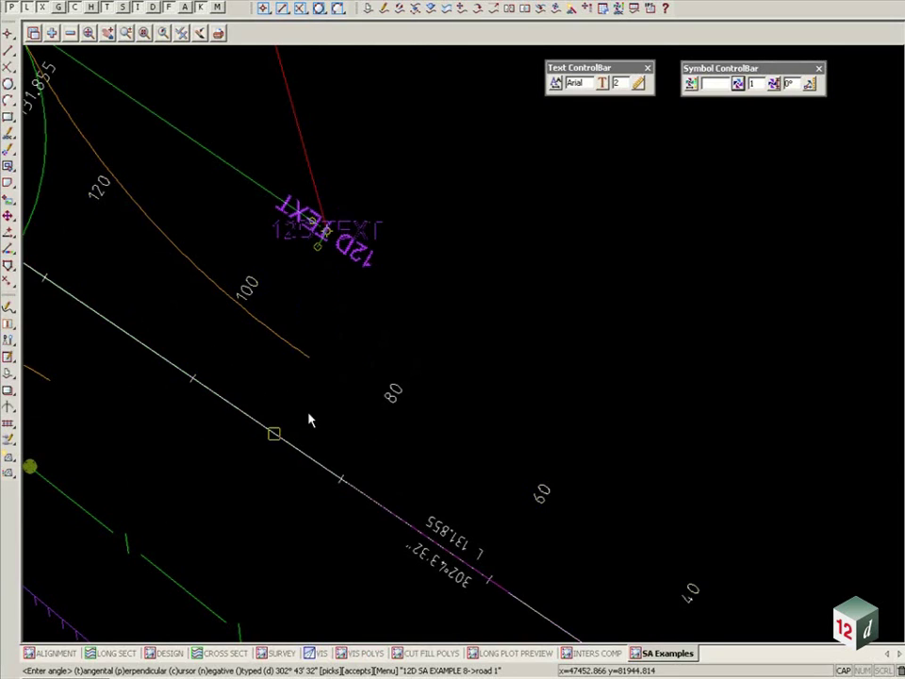
key("n")
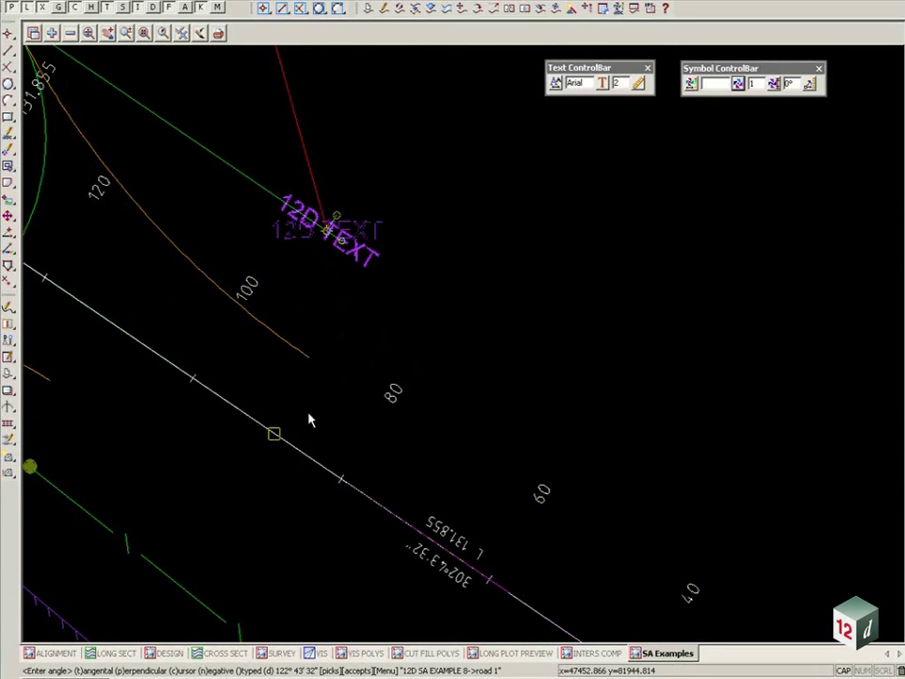
middle_click(378, 332)
Create the segment text TIMBER on the fence's long southwest segment and raise it clear of the line
left_click(364, 28)
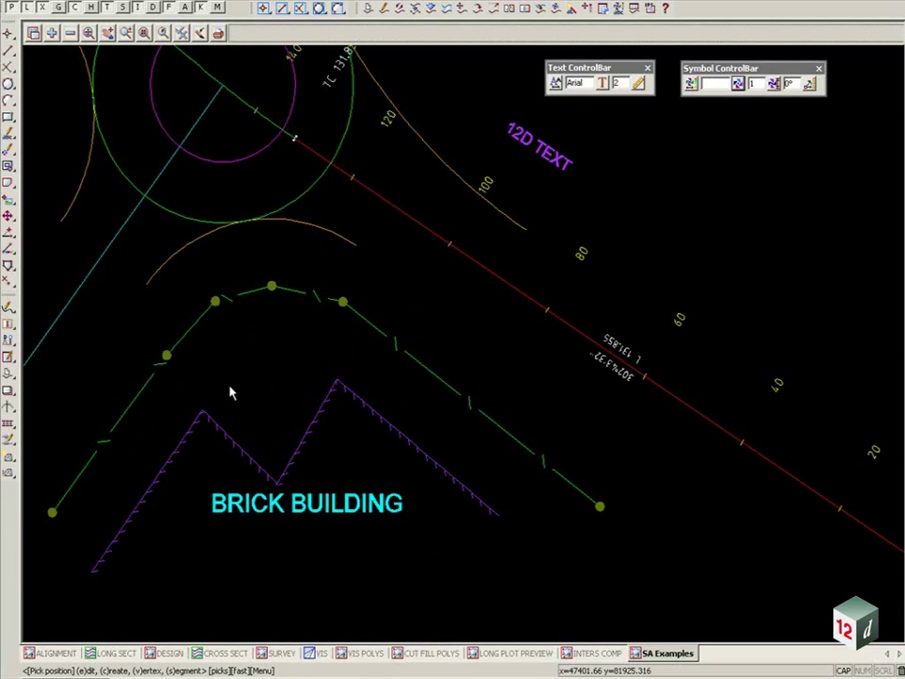
key("s")
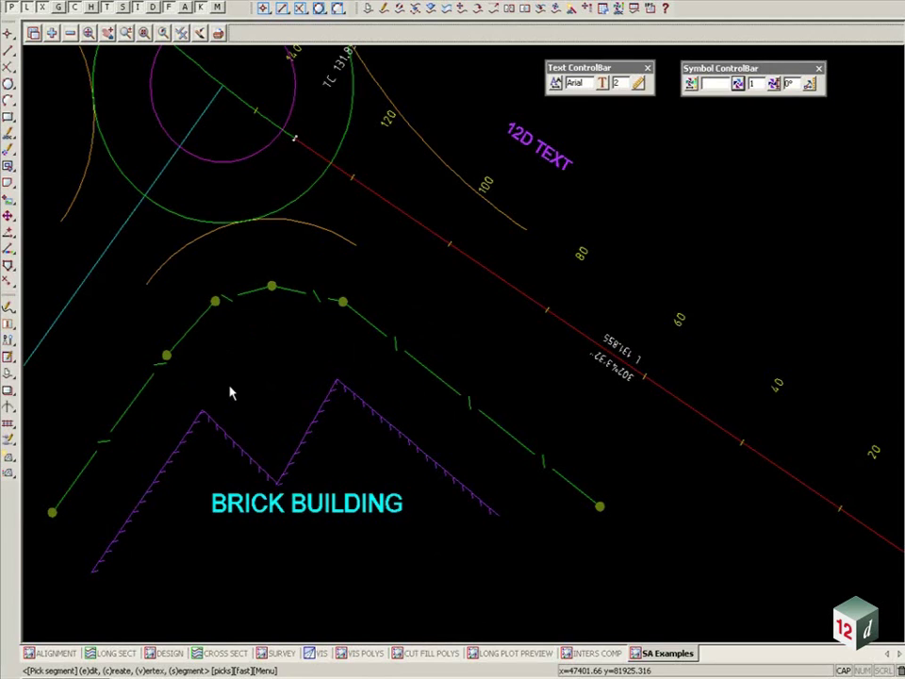
left_click(134, 403)
type("TIMBER")
left_click(90, 442)
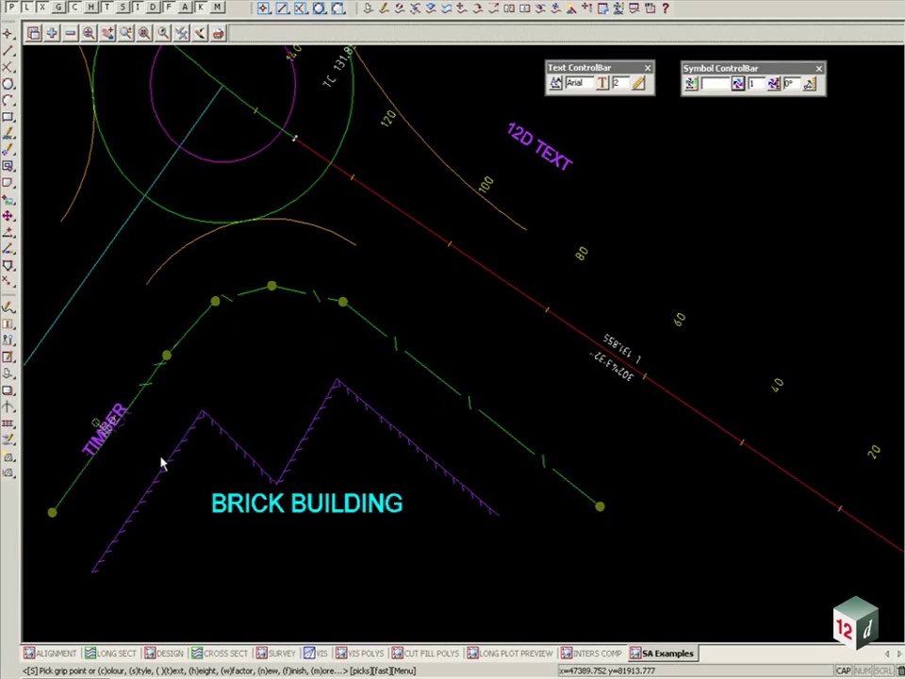
type("r22")
key("Return")
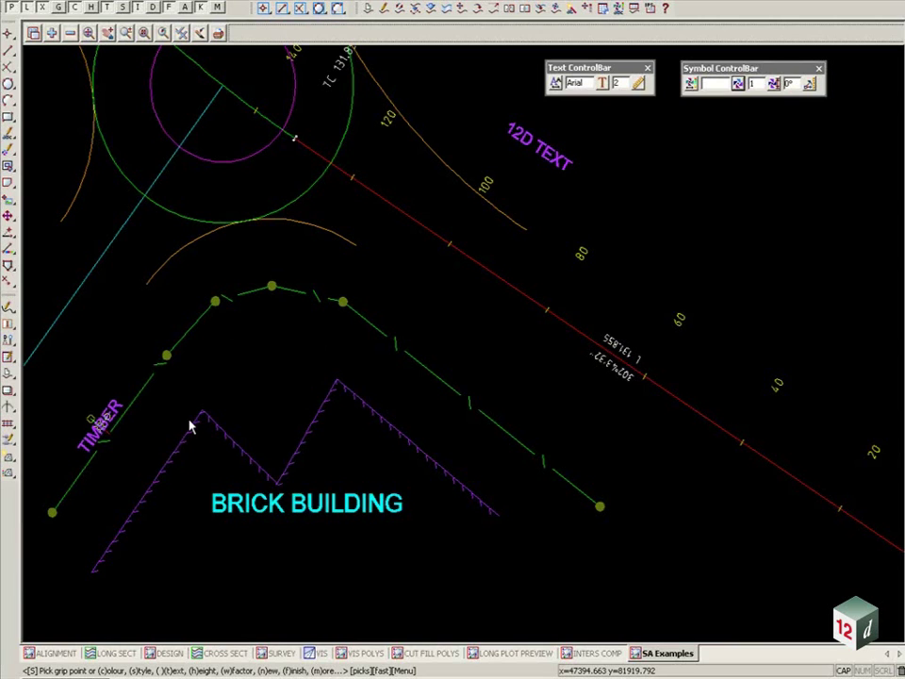
Add the segment text GATE to the short fence segment just west of the fence's northernmost vertex
key("Right")
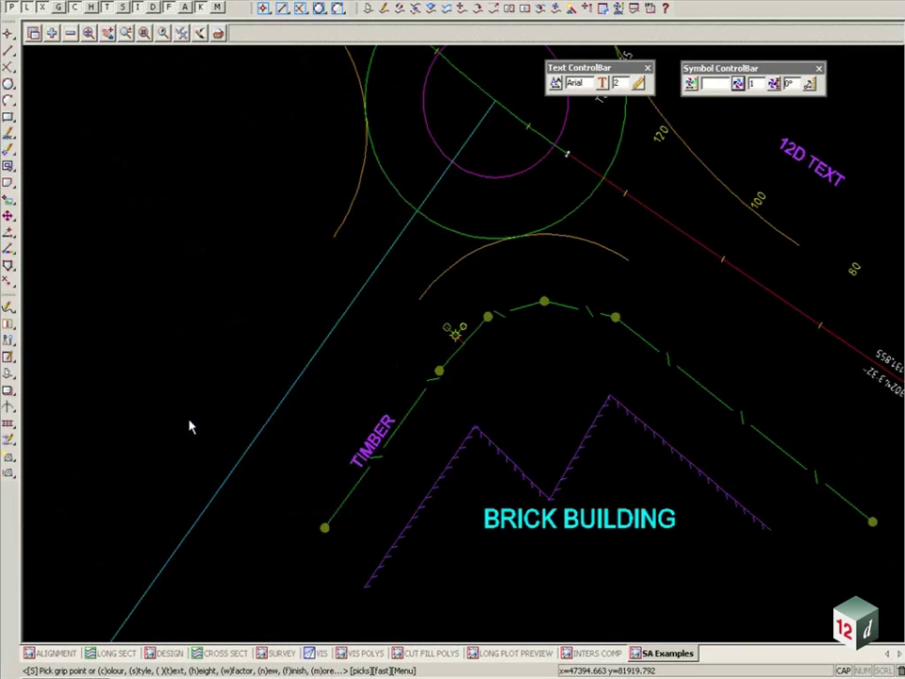
key("Up")
key("Right")
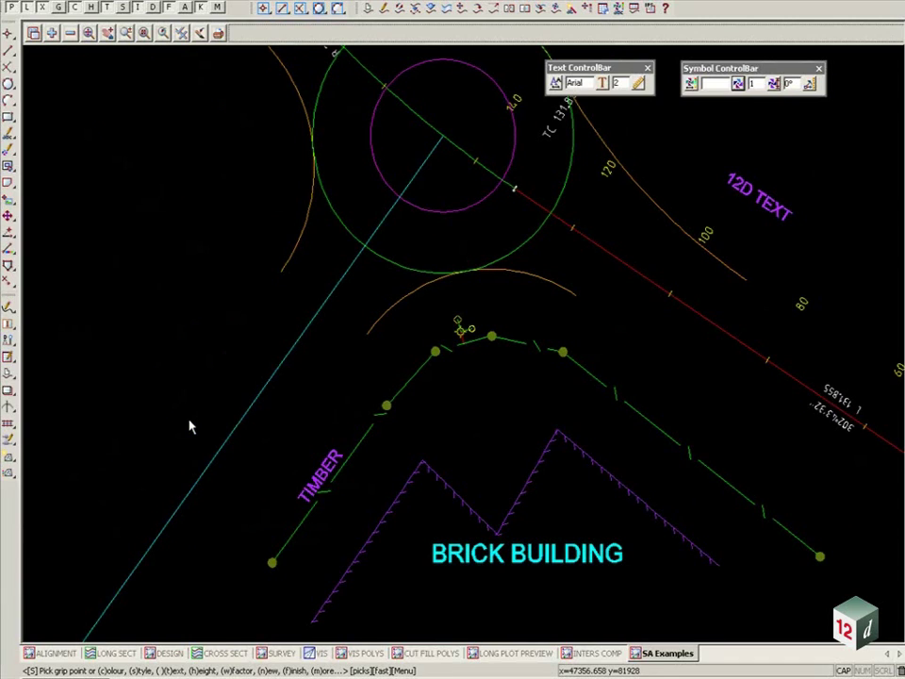
type("tGATE")
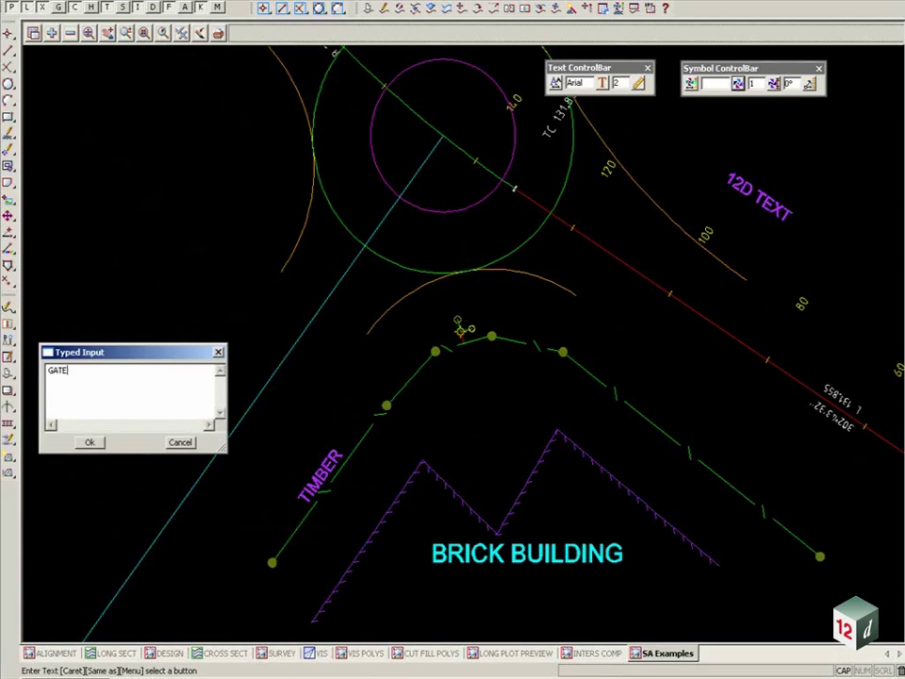
left_click(90, 442)
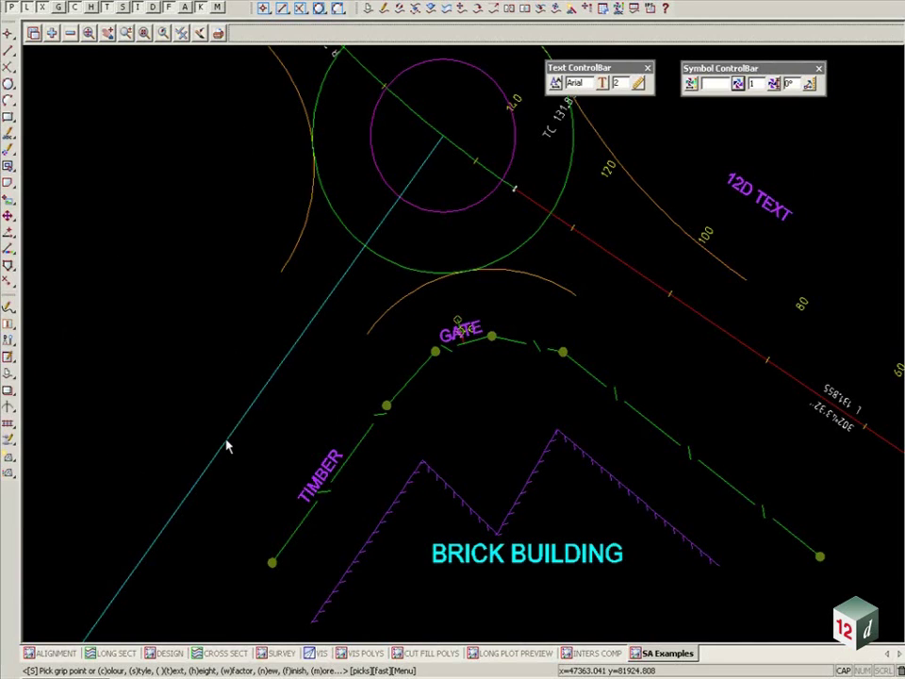
Add the segment text BRICK to the fence's long southeast segment
key("Right")
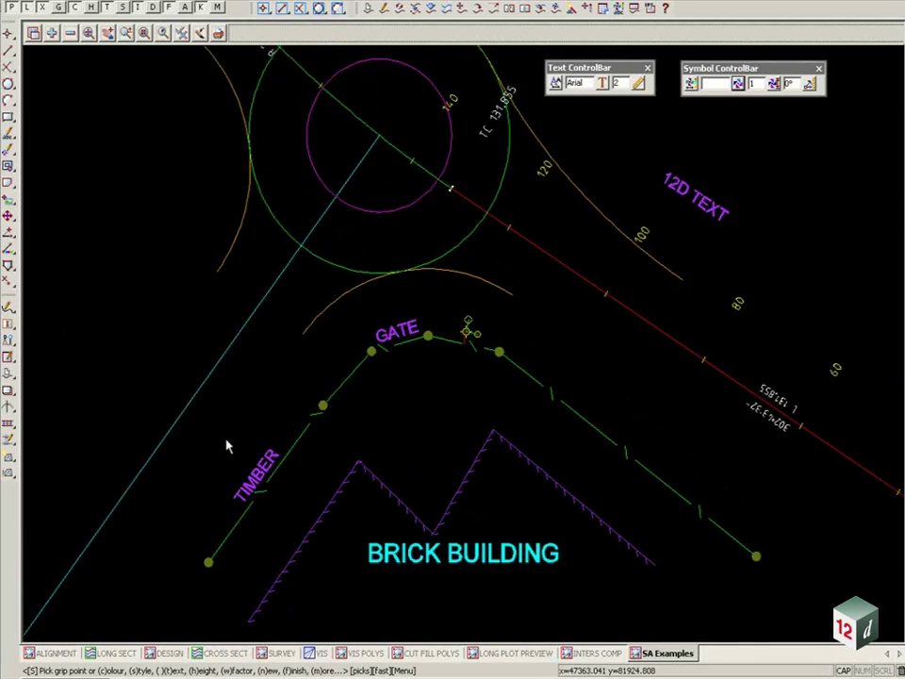
key("Right")
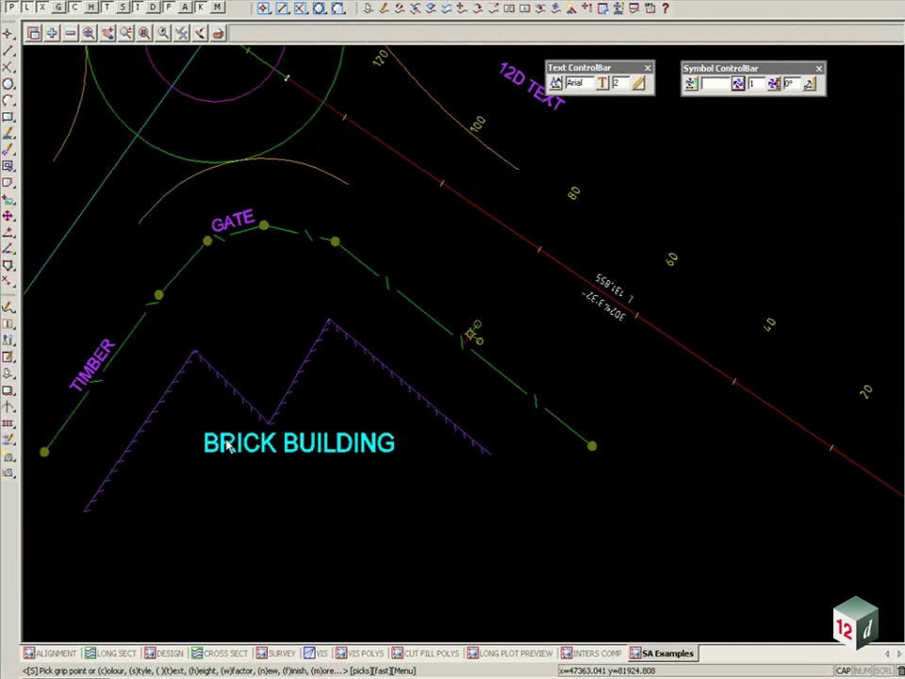
type("t")
type("BRICK")
left_click(89, 442)
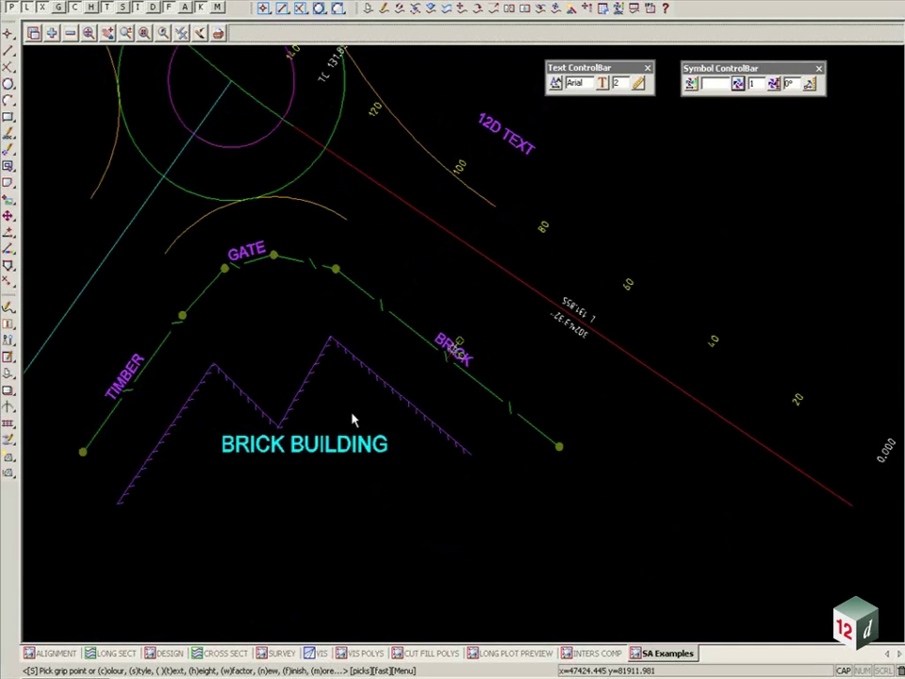
Go back to the TIMBER segment text and change its colour to cyan
key("Left")
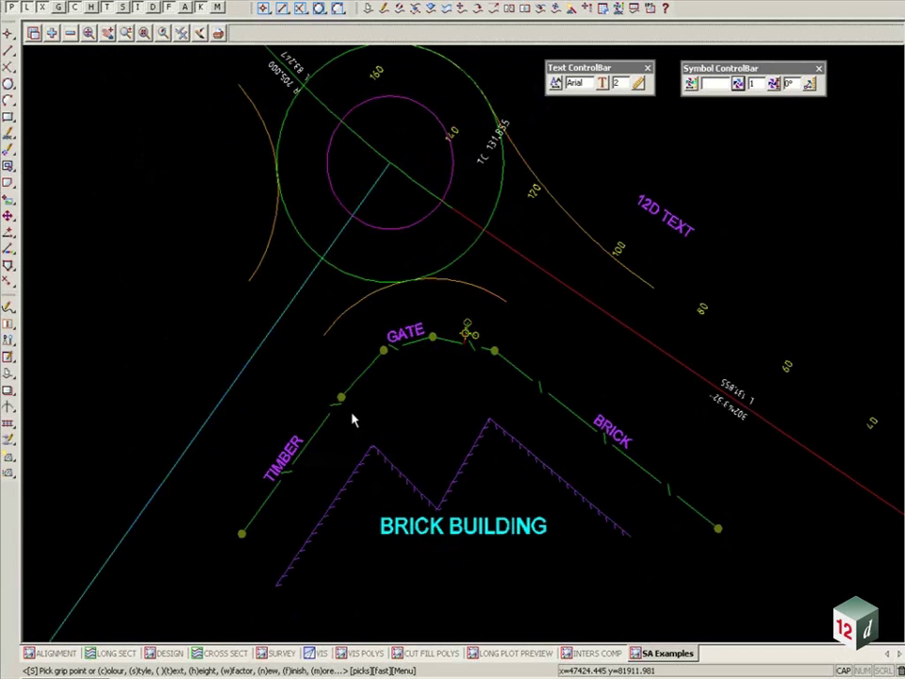
key("Left")
key("Left")
key("Left")
key("Down")
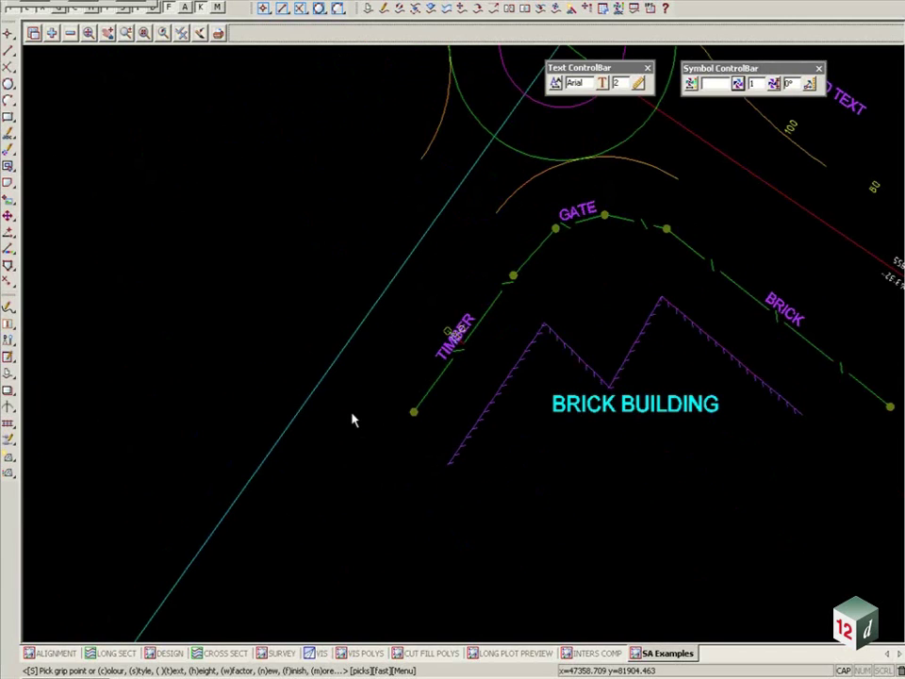
key("c")
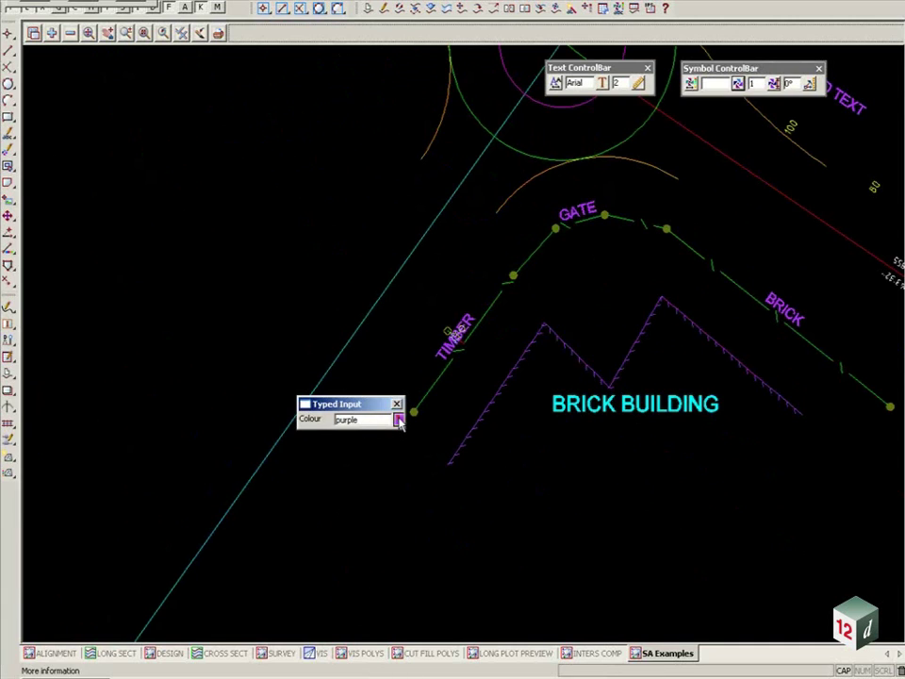
left_click(398, 416)
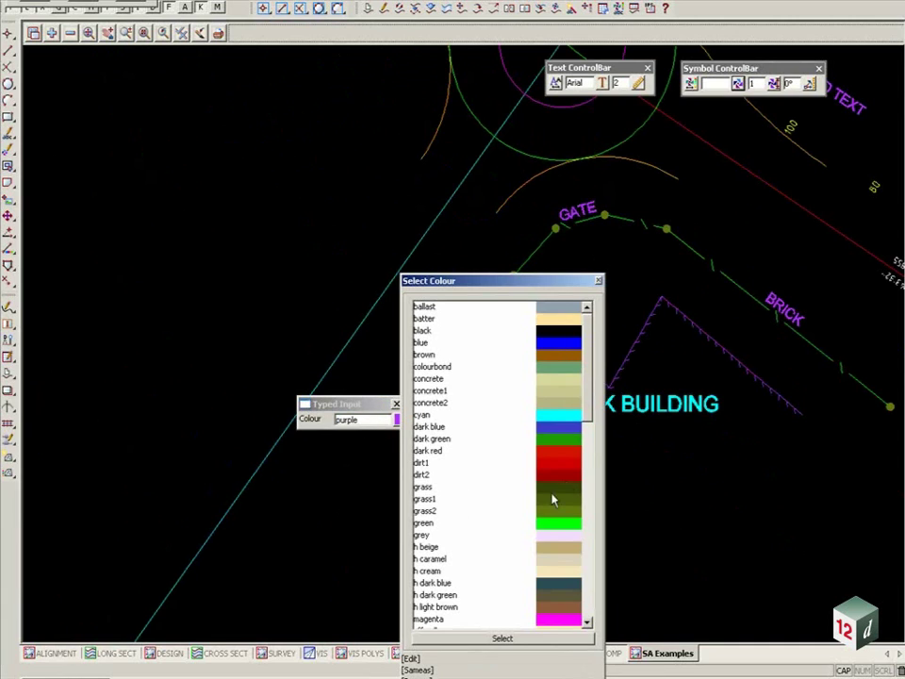
double_click(555, 416)
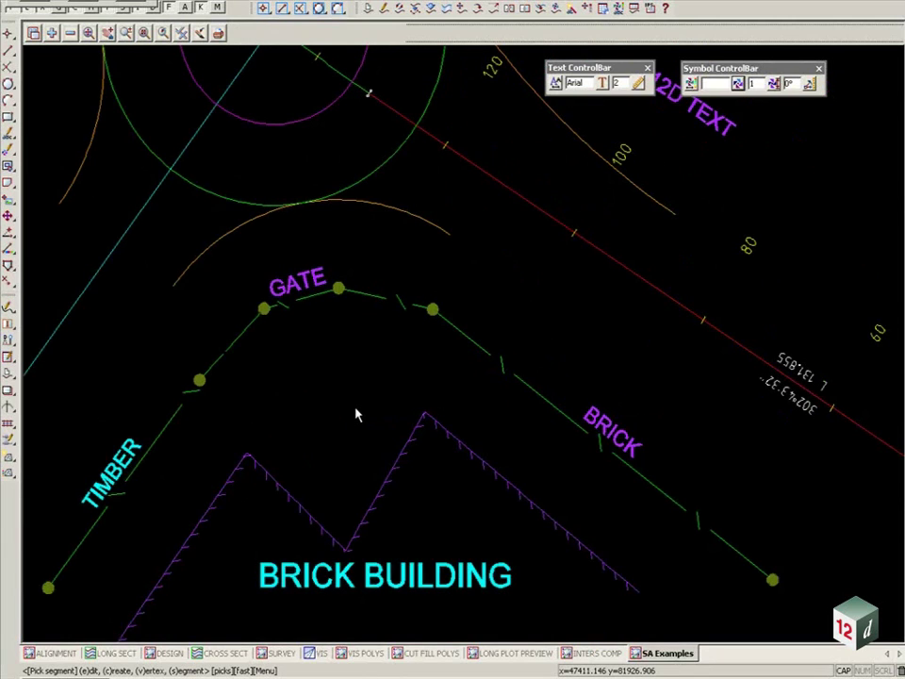
Create the vertex text POST at the fence vertex where the BRICK segment begins
key("v")
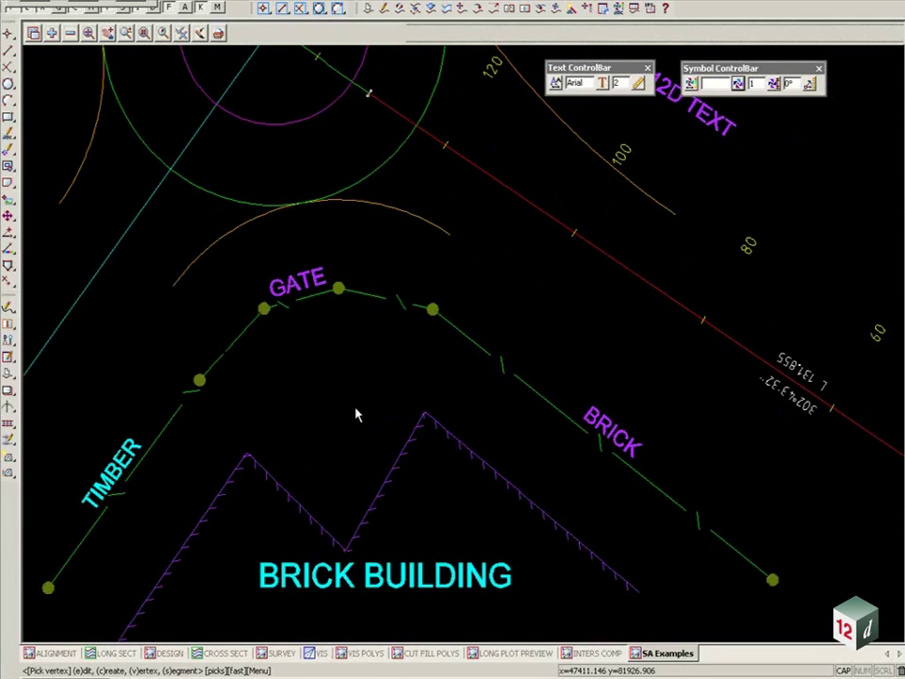
left_click(431, 310)
middle_click(433, 311)
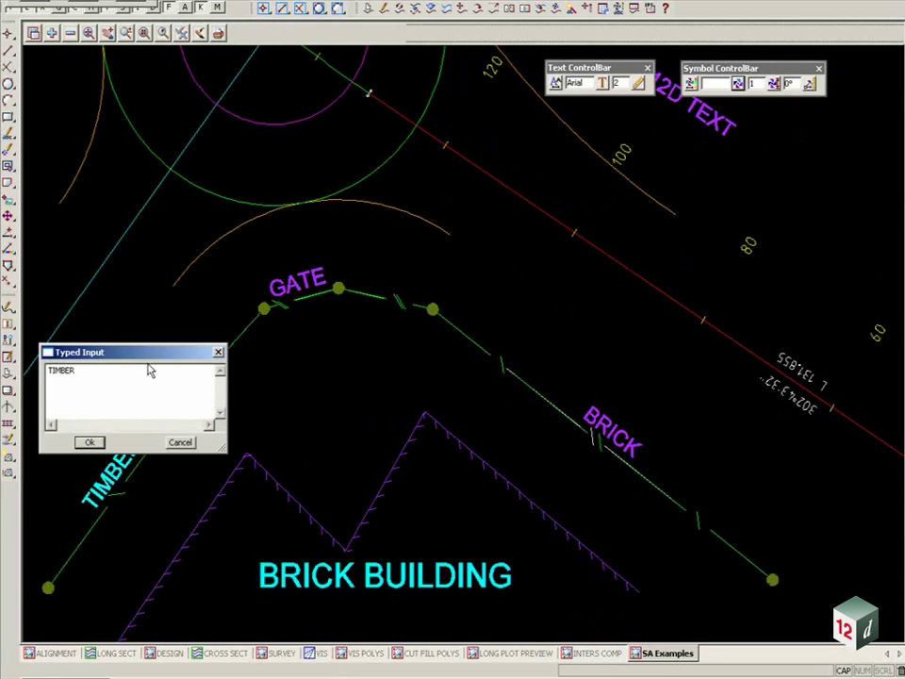
left_click_drag(84, 370, 41, 370)
type("POST")
left_click(90, 441)
Move the POST text up and slightly east of its fence vertex
scroll(452, 292, "up", 2)
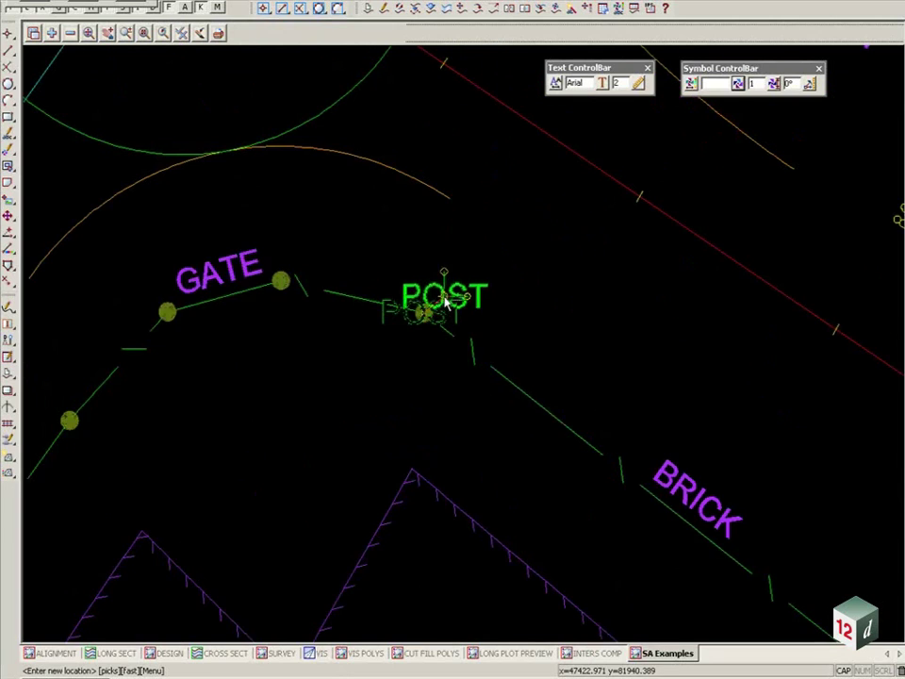
left_click(452, 290)
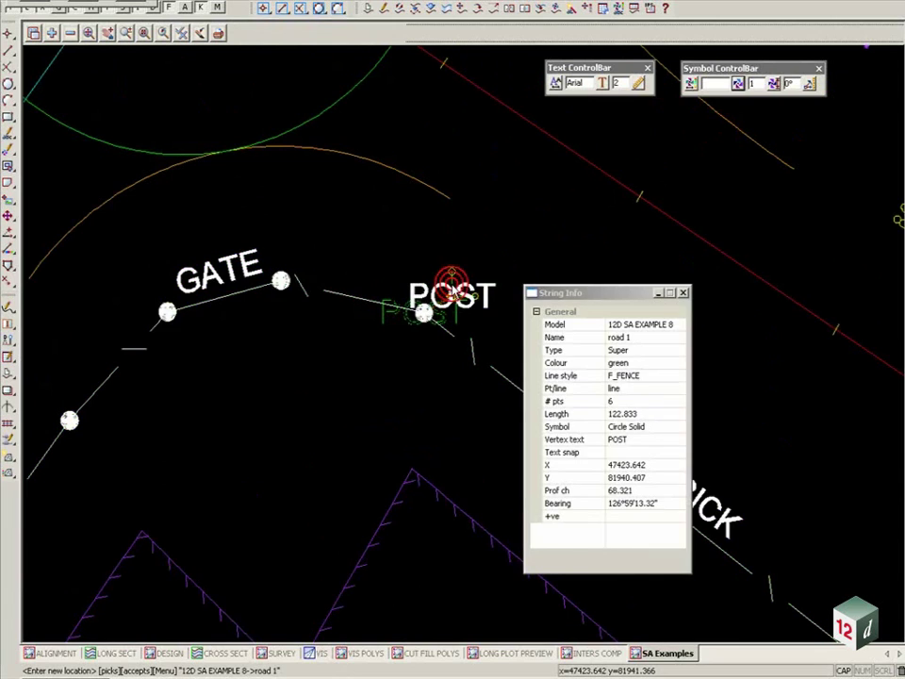
middle_click(453, 290)
left_click(452, 290)
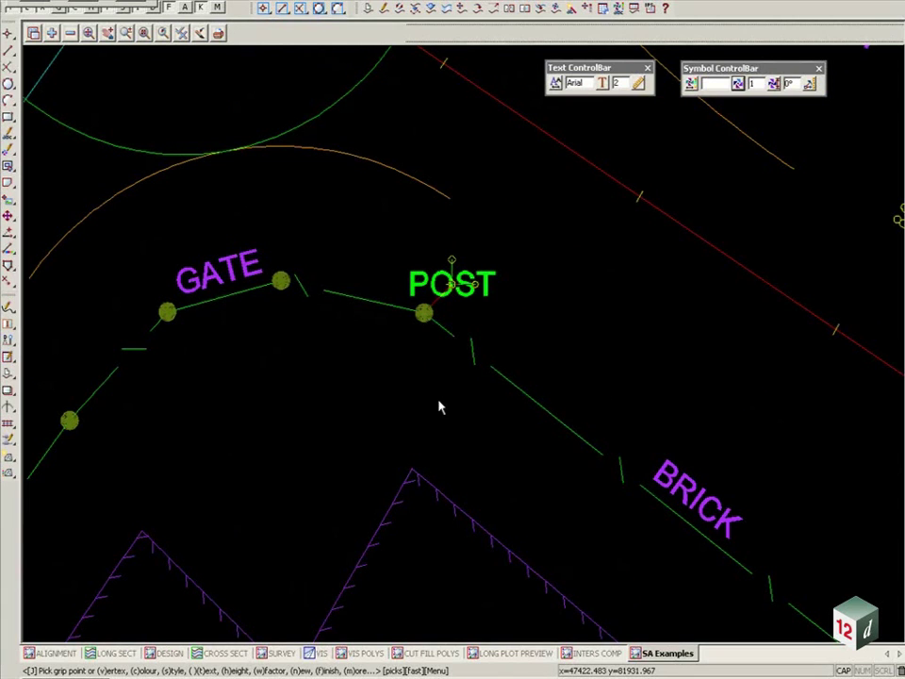
Add the vertex text POST to the fence vertex at the east end of the GATE segment
key("Up")
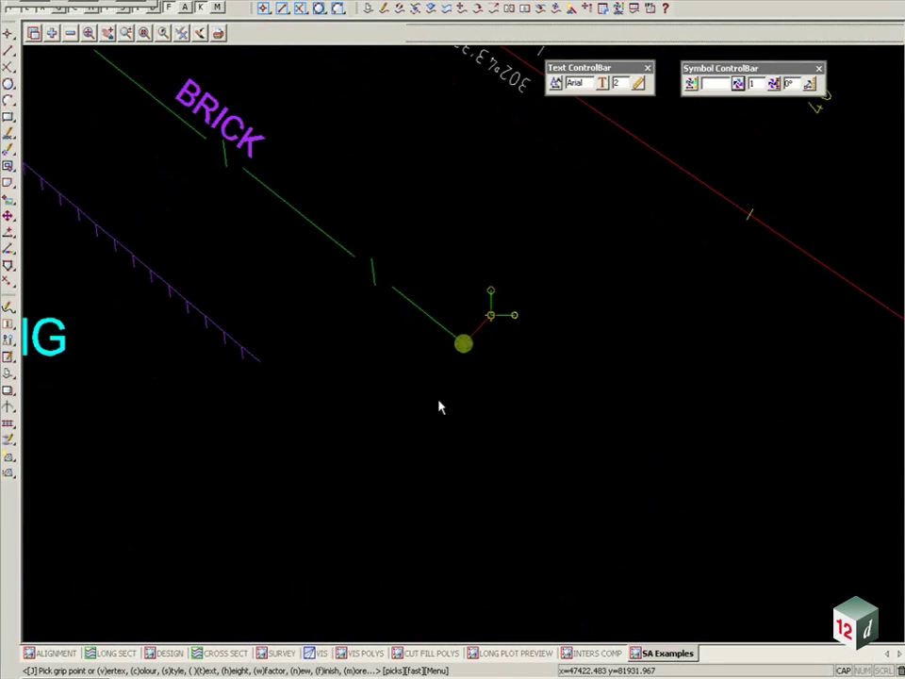
key("Down")
key("Down")
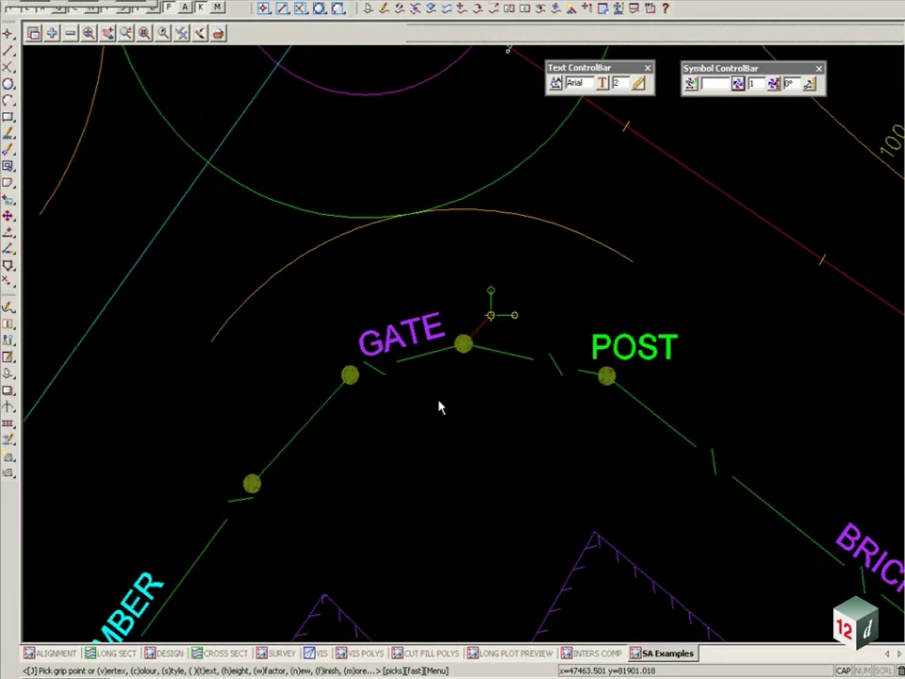
scroll(438, 407, "down", 2)
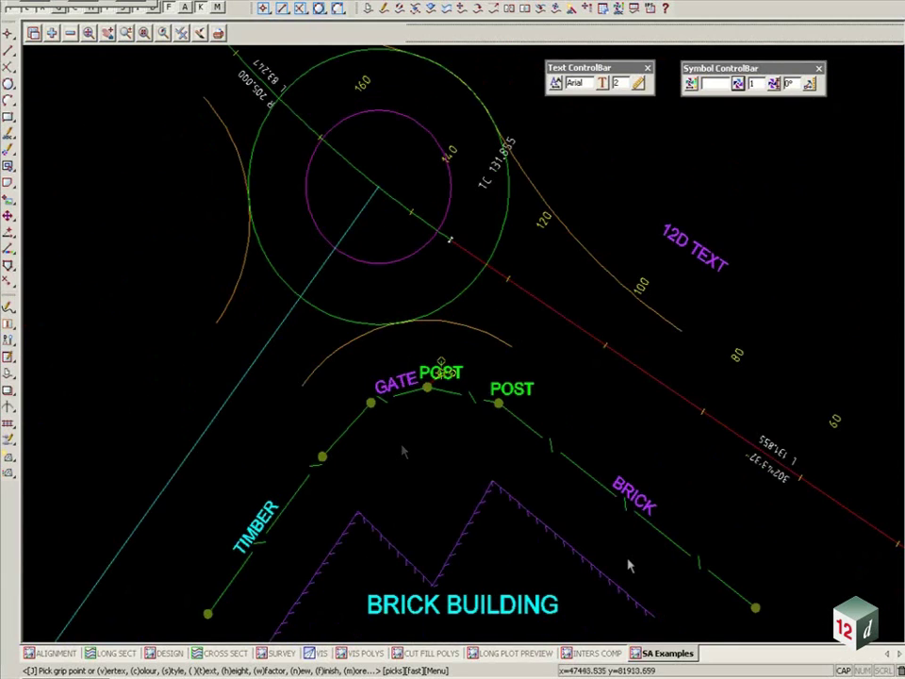
scroll(644, 567, "down", 1)
scroll(765, 588, "up", 2)
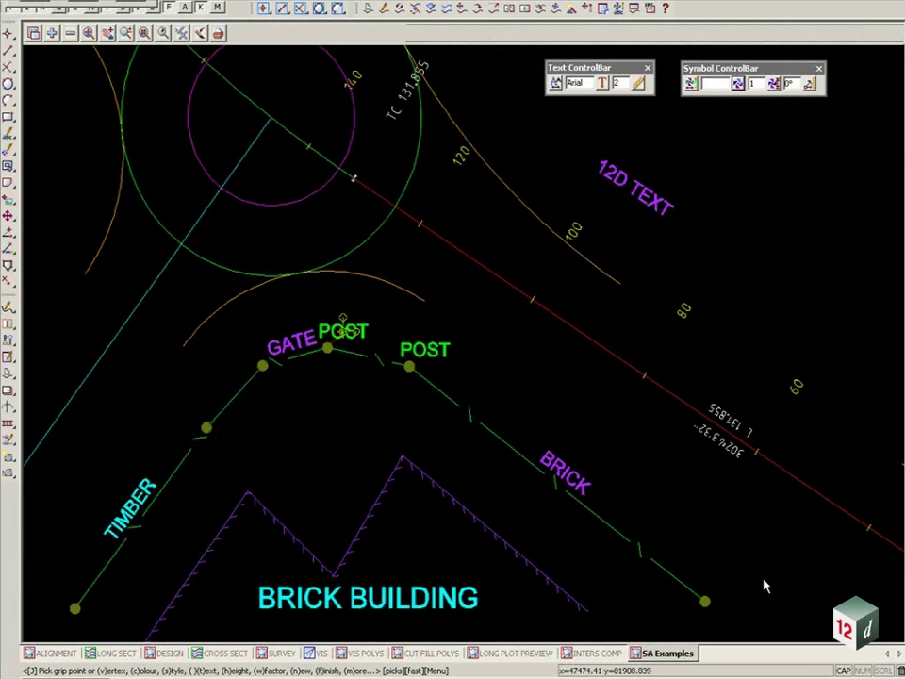
scroll(765, 588, "down", 1)
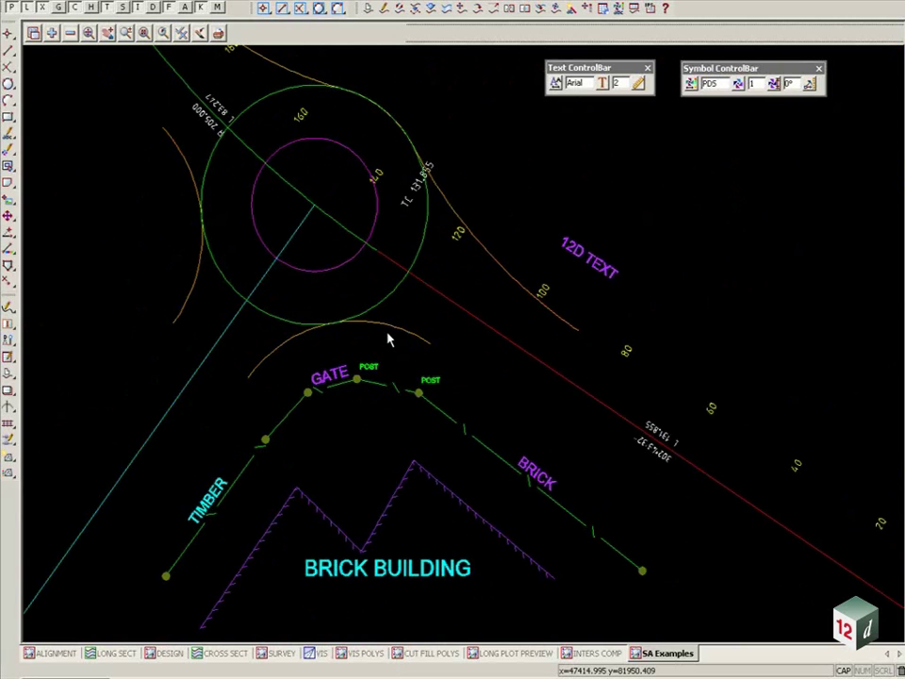
Create a PDS symbol in the empty area west of the roundabout, beside the kerb curve
left_click(9, 150)
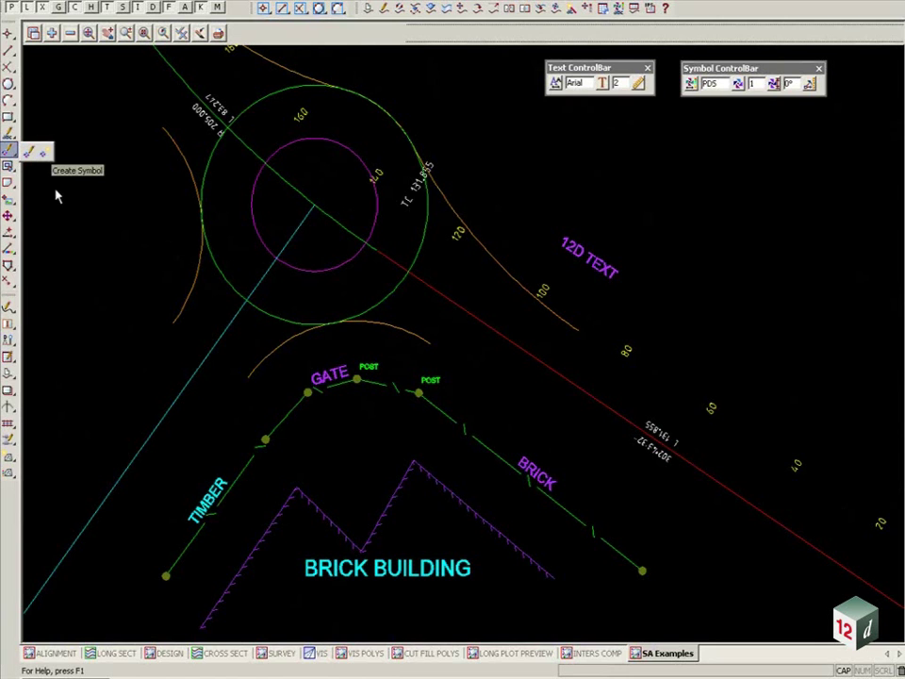
left_click(45, 152)
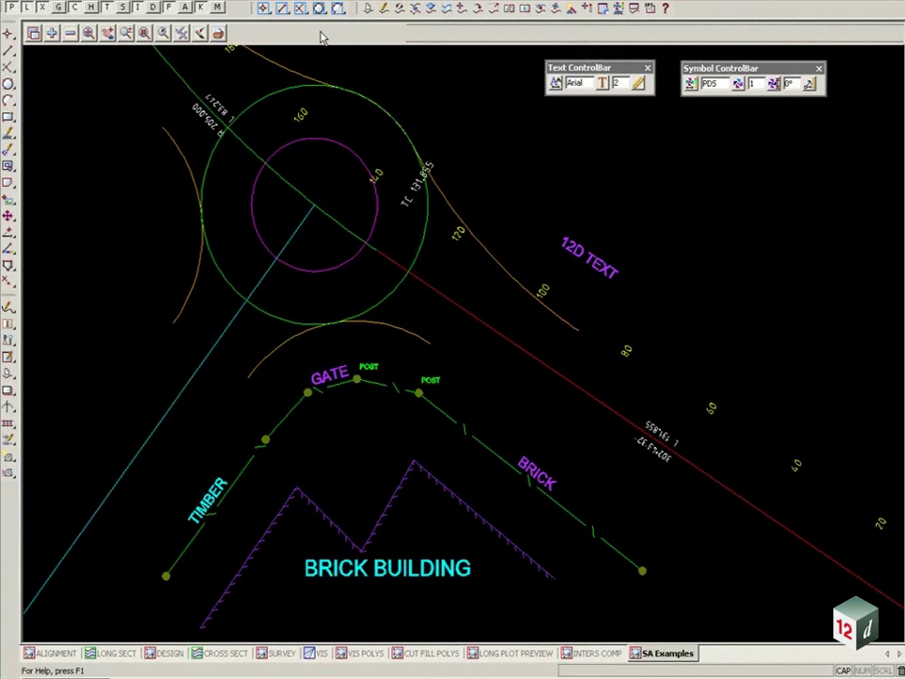
left_click(320, 31)
scroll(159, 198, "down", 2)
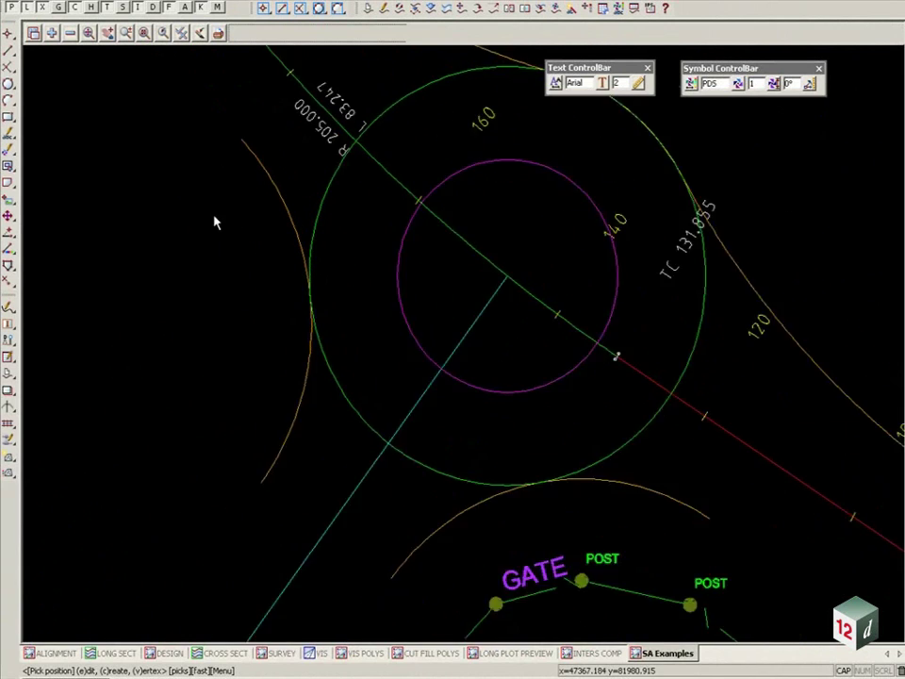
scroll(231, 228, "up", 4)
left_click(230, 318)
left_click(229, 319)
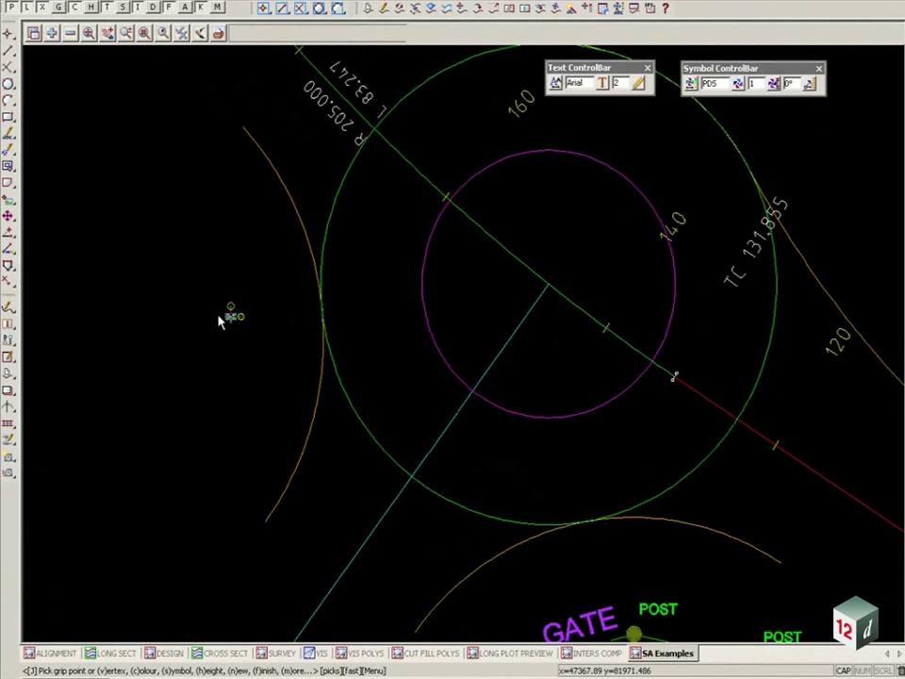
Change the colour of the PDS symbol west of the roundabout to magenta
scroll(218, 319, "up", 5)
scroll(322, 322, "up", 2)
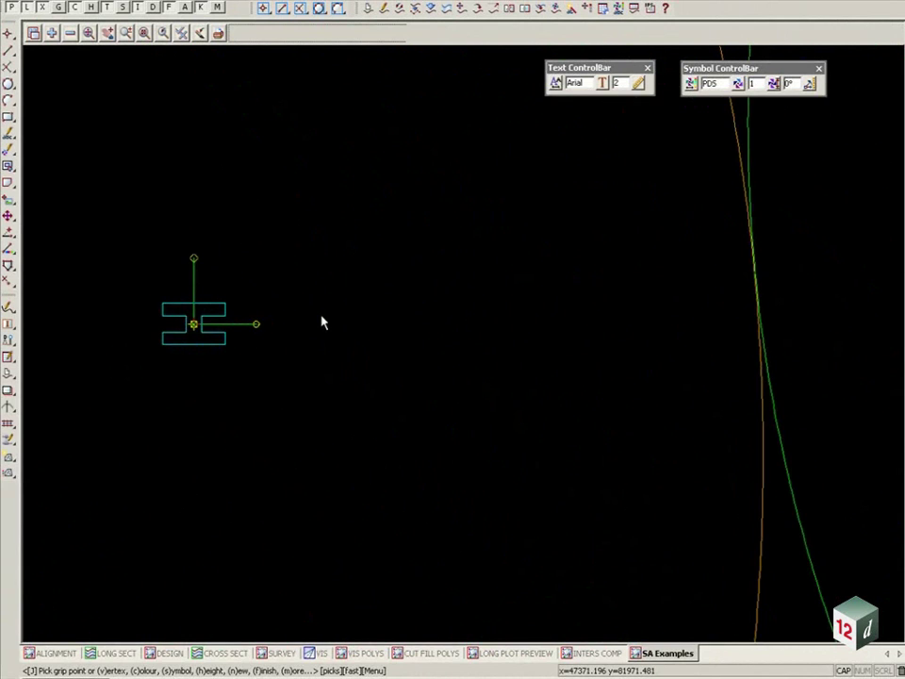
key("c")
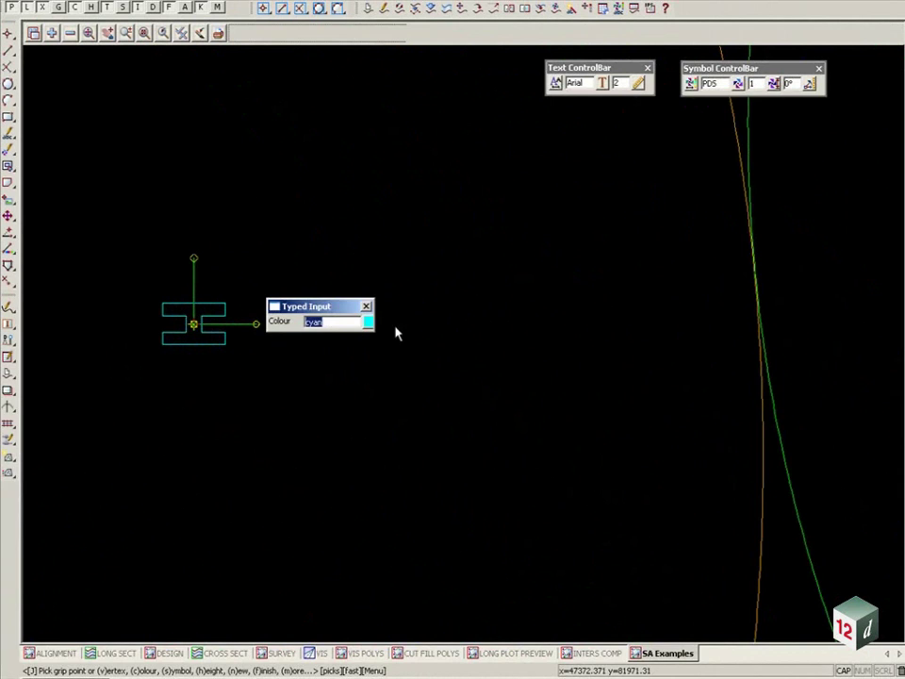
left_click(366, 321)
double_click(526, 620)
Rotate the PDS symbol about its insertion point, taking the angle from the kerb curve to its east
scroll(345, 388, "up", 1)
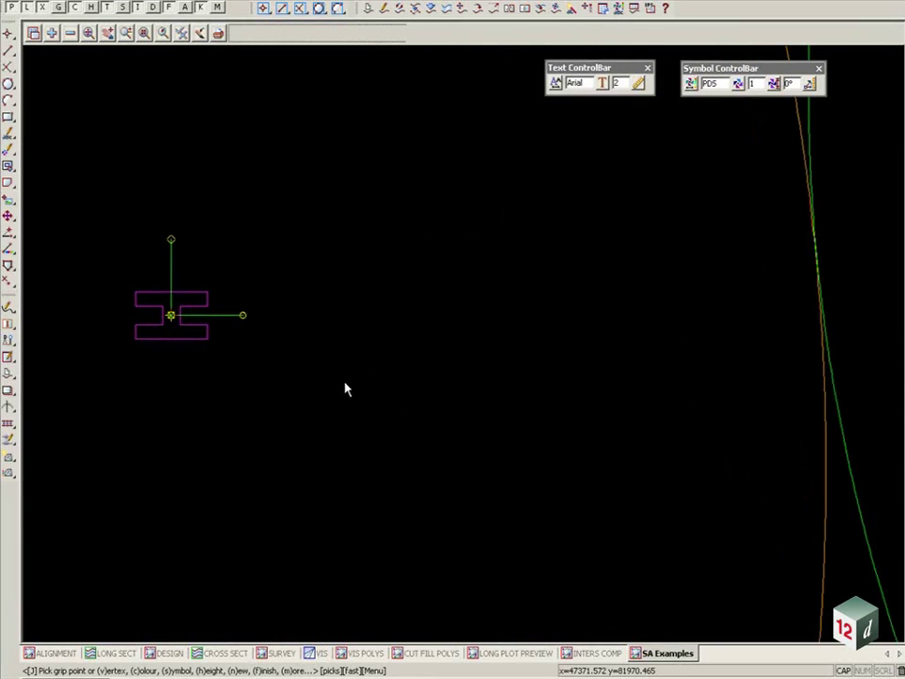
left_click(242, 316)
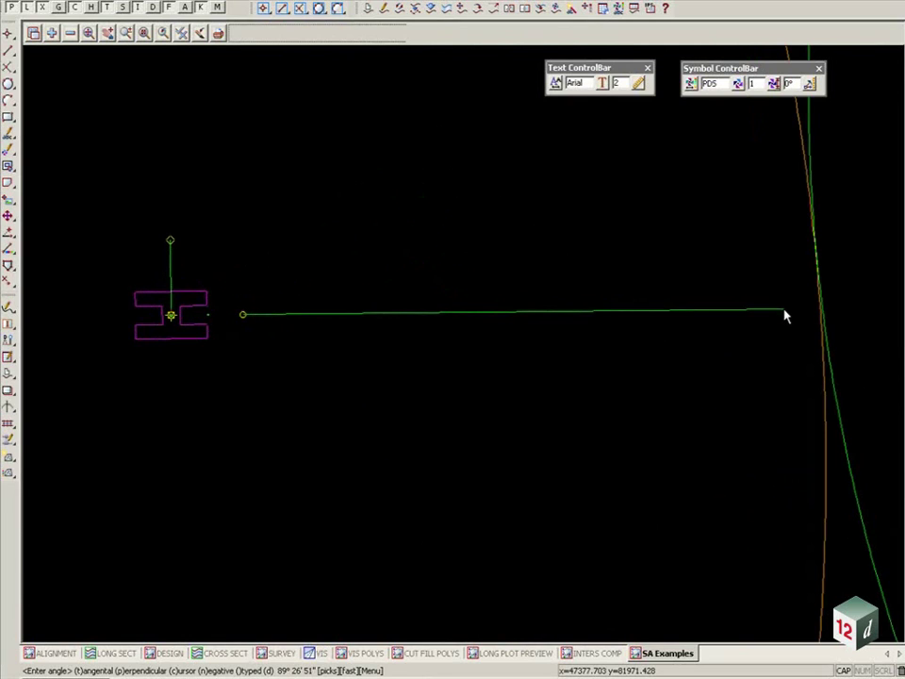
left_click(822, 354)
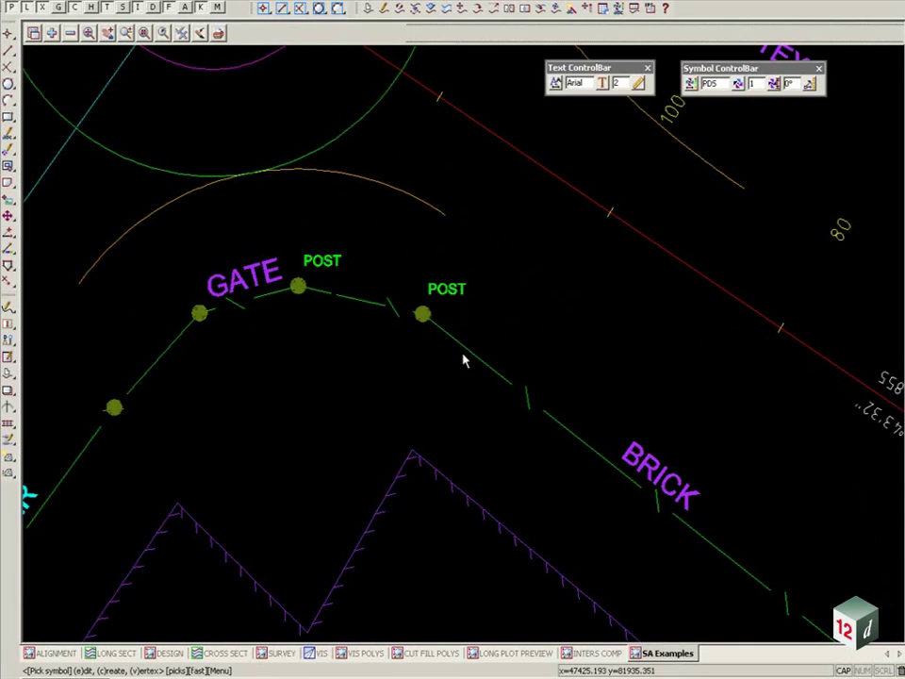
Change the symbol at the fence vertex where the BRICK segment begins to a triangle
left_click(423, 319)
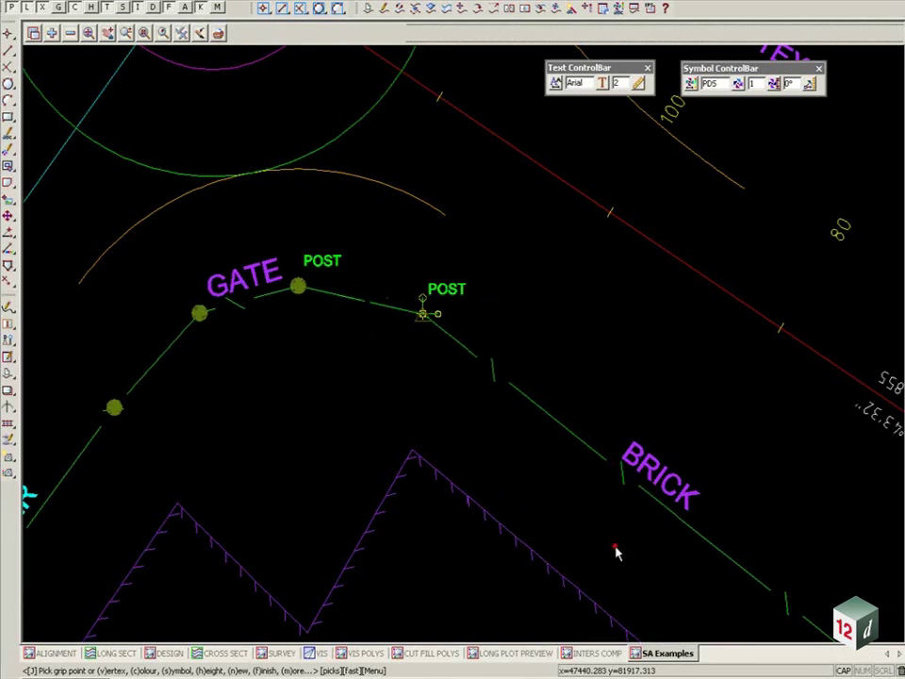
scroll(438, 311, "up", 5)
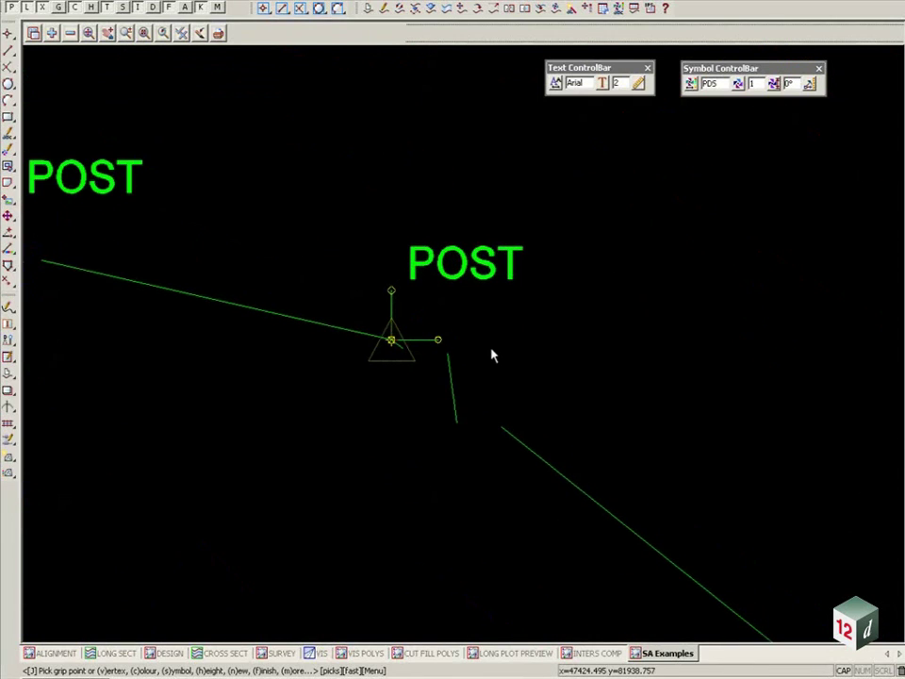
scroll(496, 355, "down", 3)
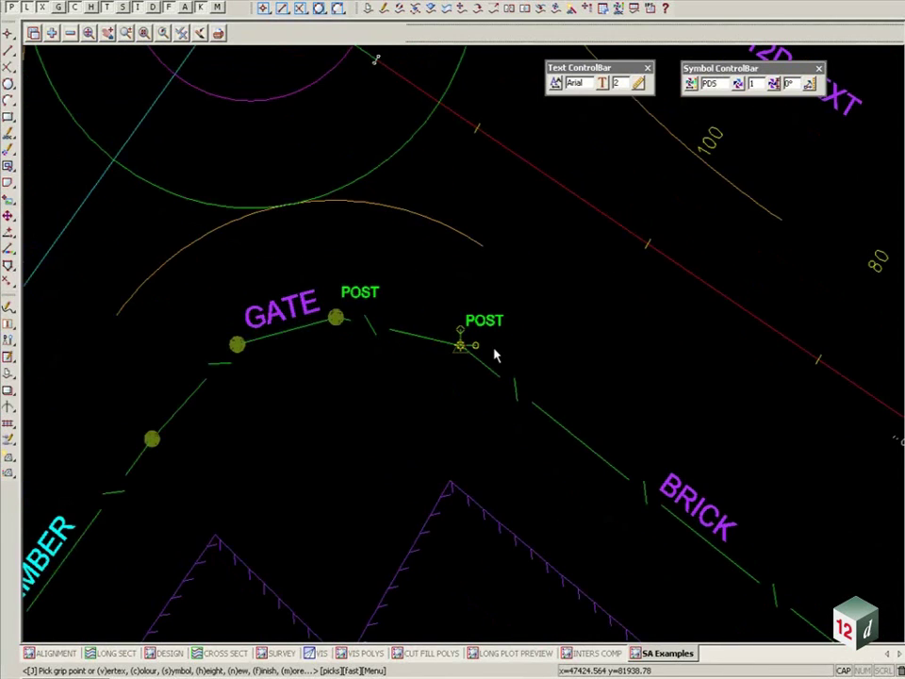
Step through the fence's vertex symbols in both directions, ending at the vertex at the west end of the GATE segment
key("Left")
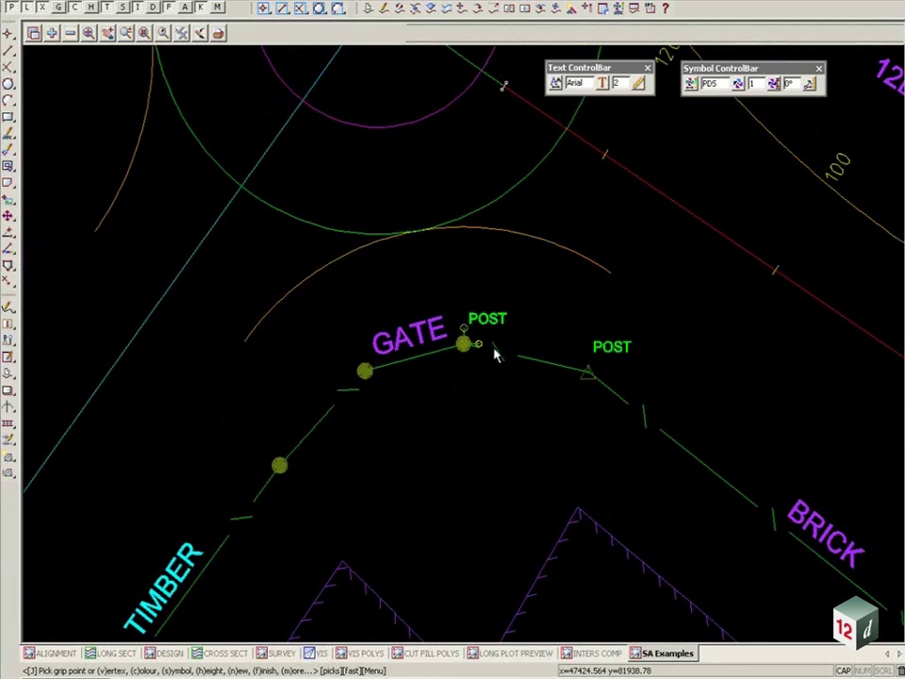
key("Left")
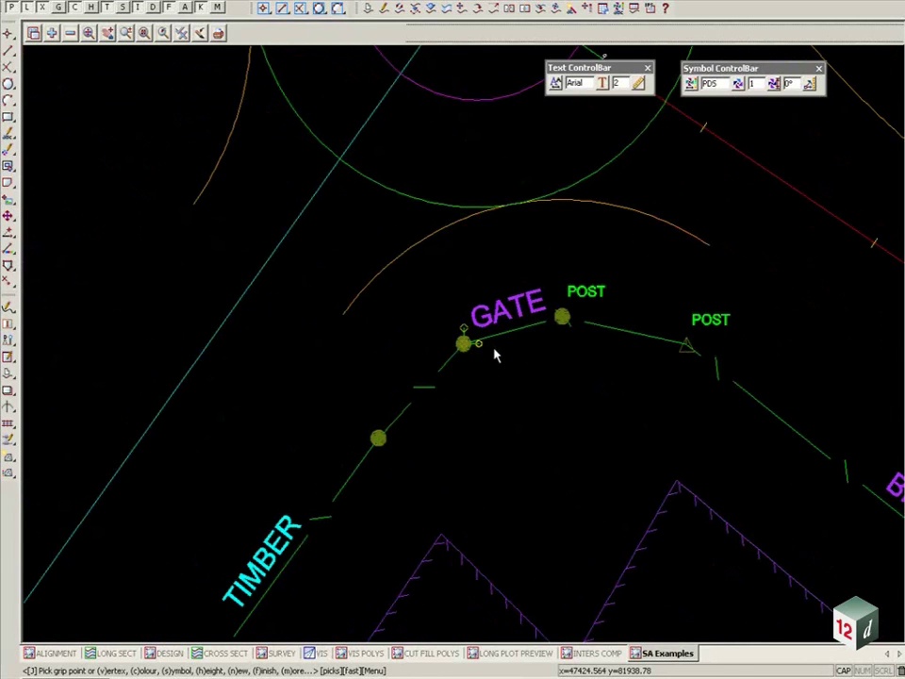
key("Right")
key("Right")
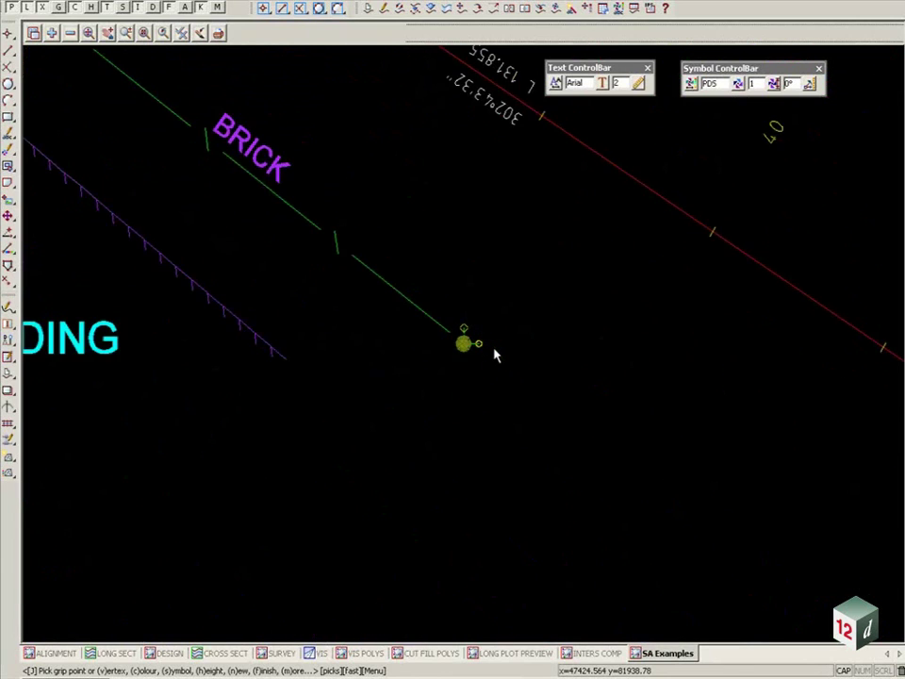
key("Page_Down")
key("Page_Down")
key("Page_Down")
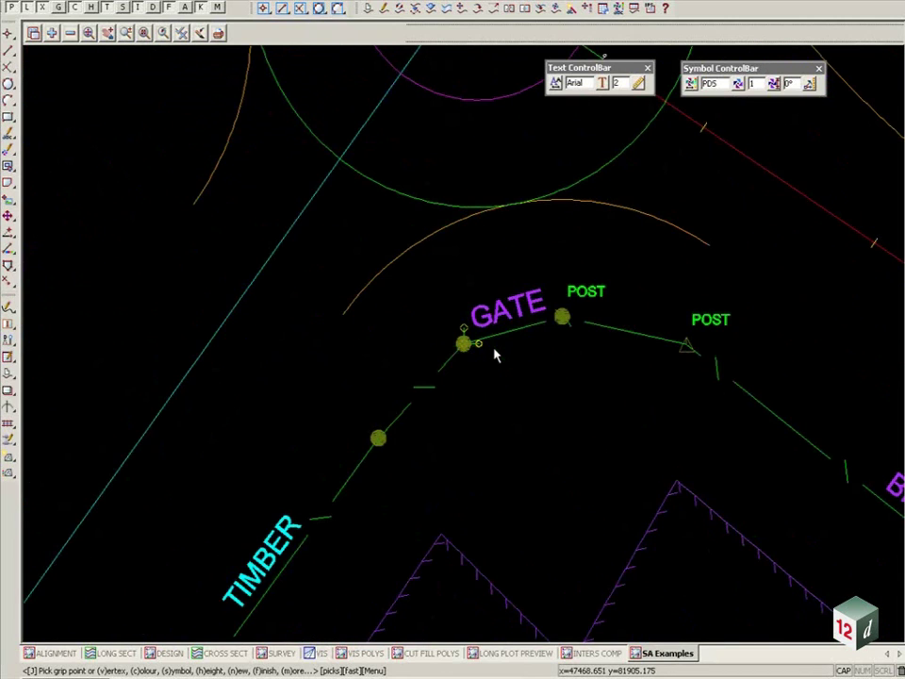